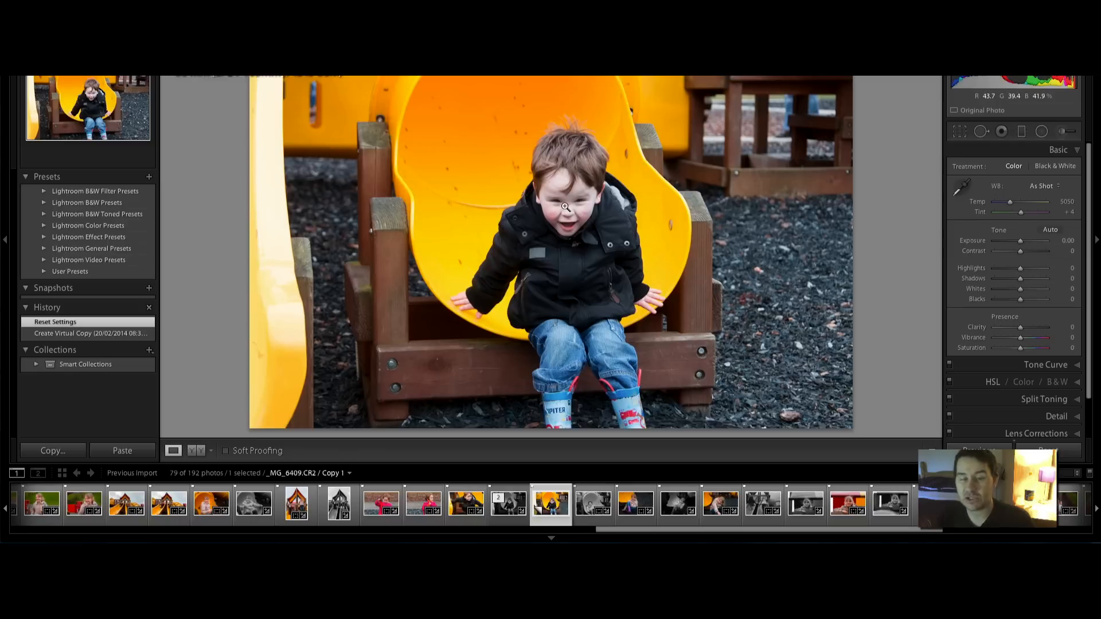
click(564, 206)
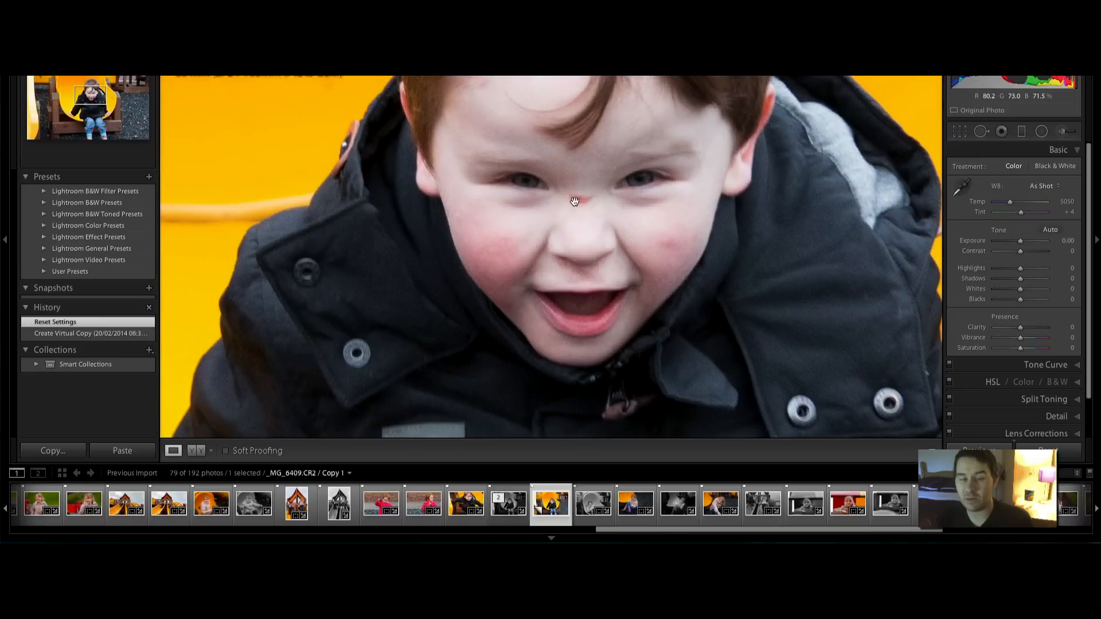
click(585, 205)
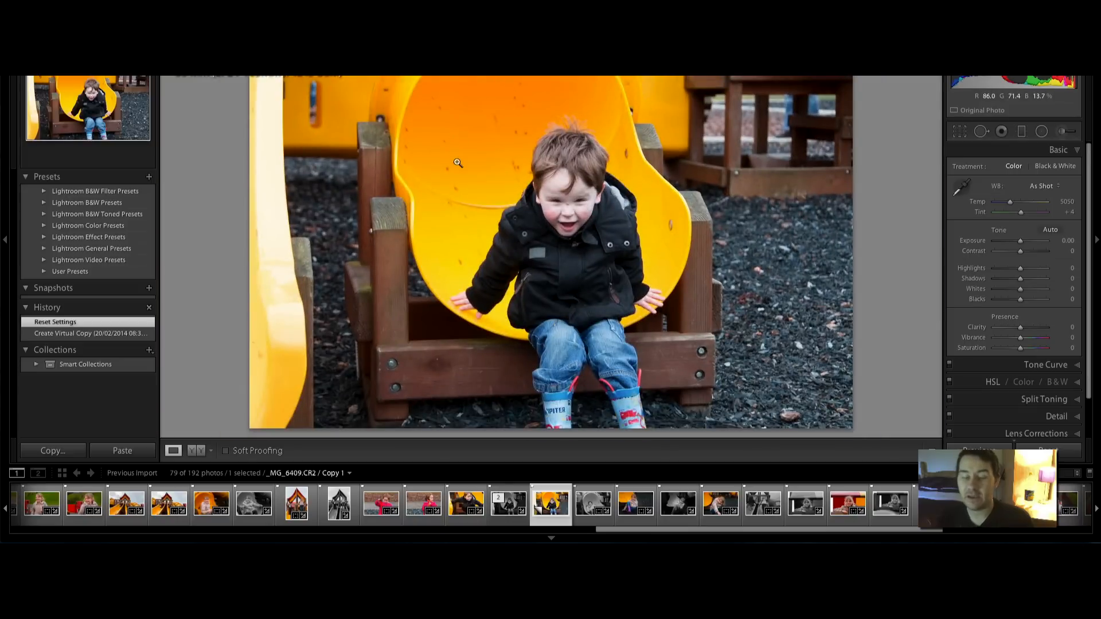
key(Left)
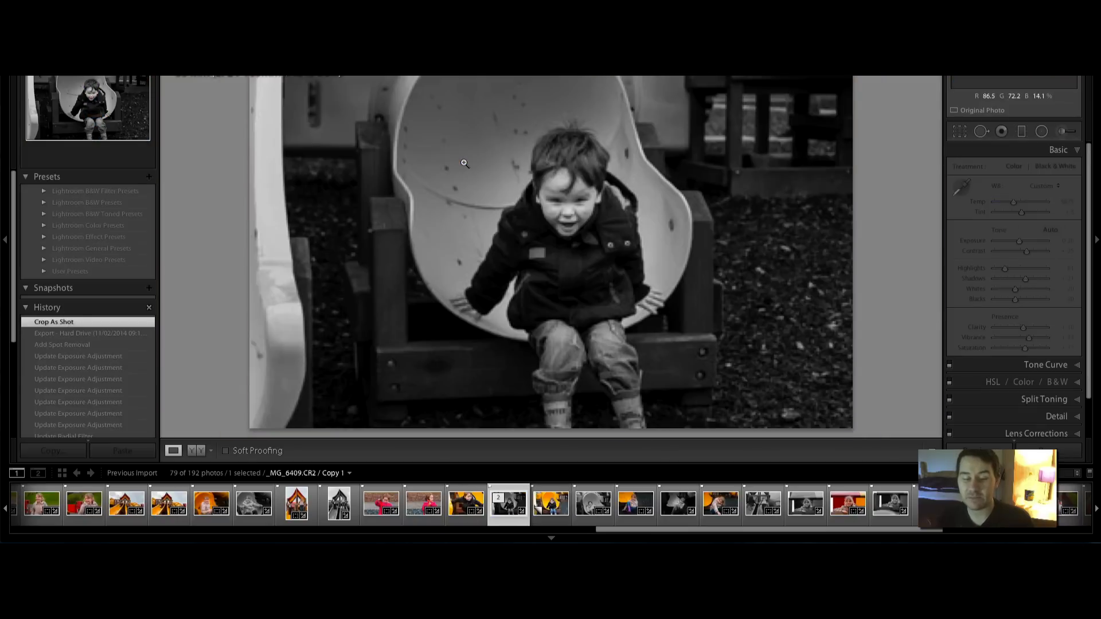
key(Right)
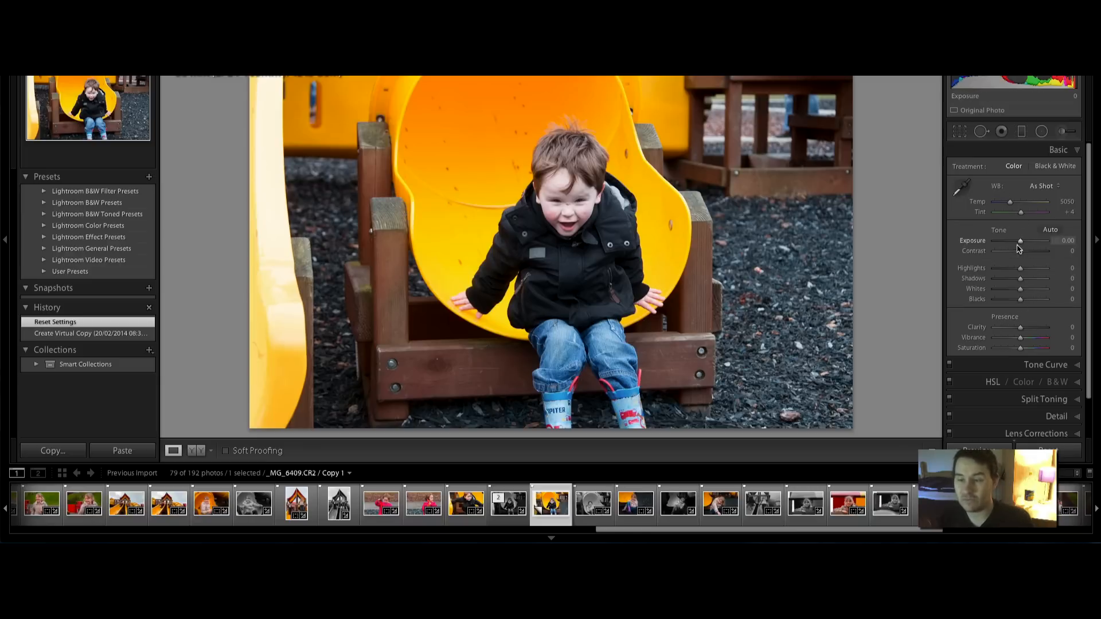
Give the photo Contrast +45, Highlights -70, Clarity +20 and Vibrance +43
drag(1018, 248, 1000, 273)
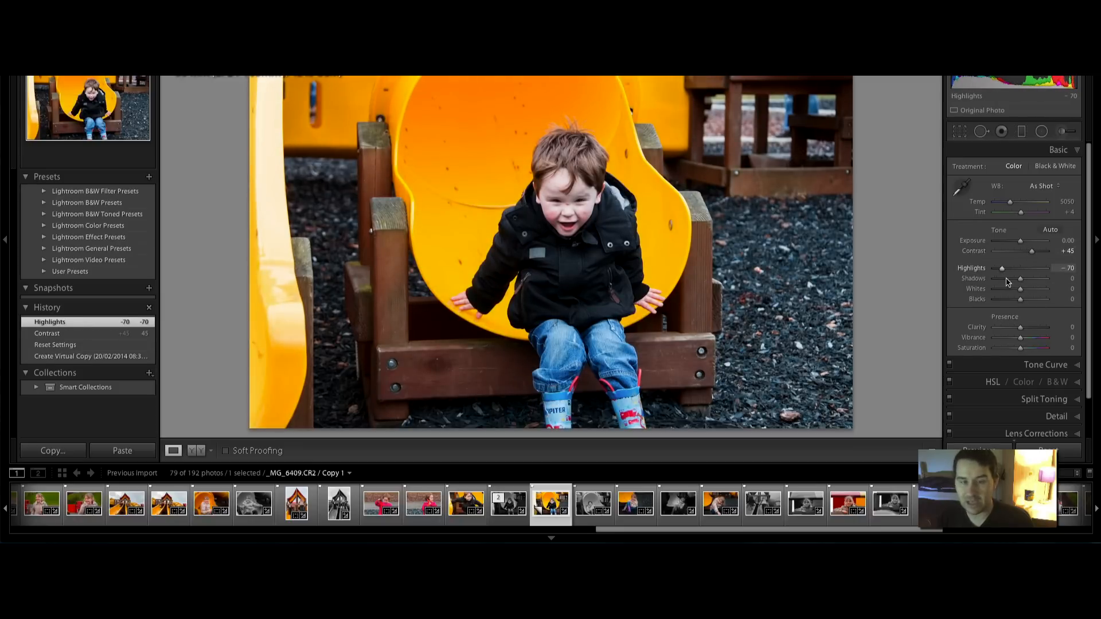
click(1025, 328)
click(1031, 338)
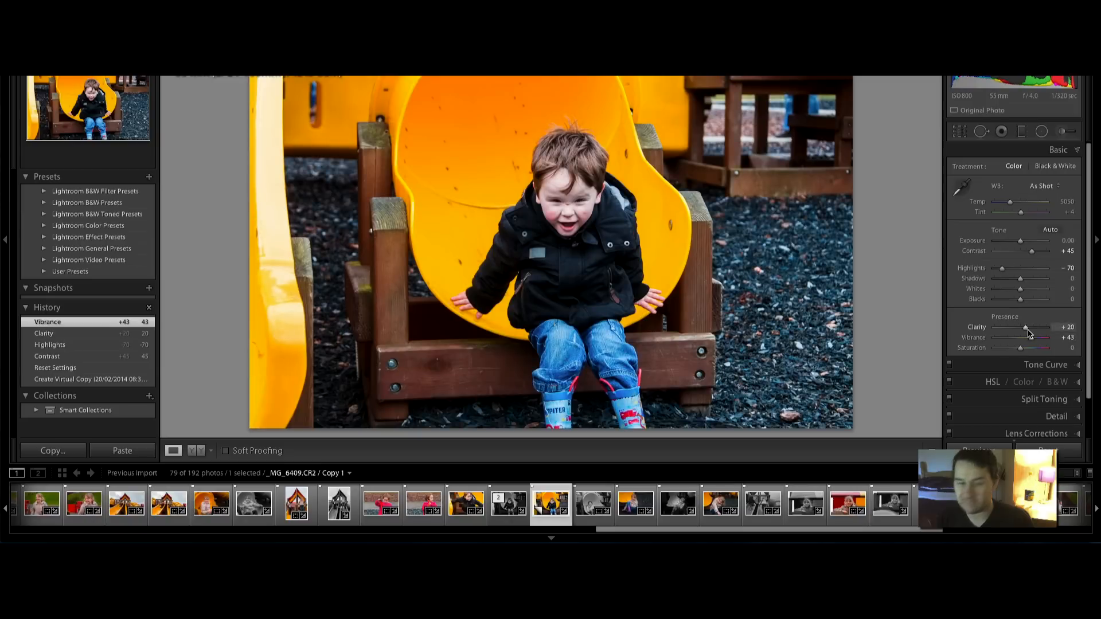
Compare the edit against the before view, then reset all develop settings to default
key(backslash)
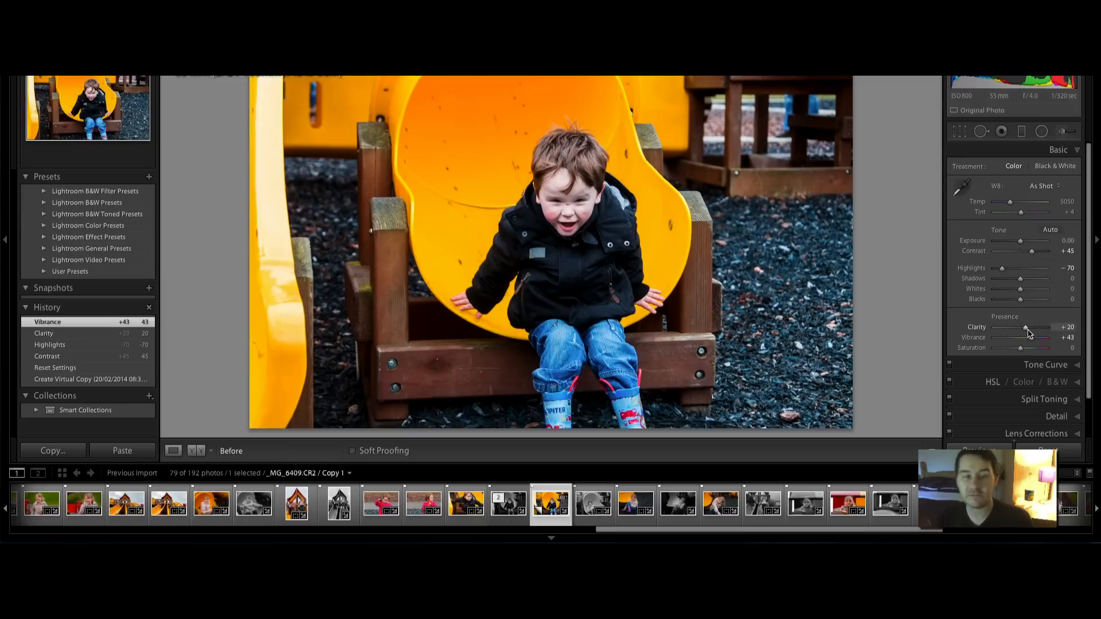
key(backslash)
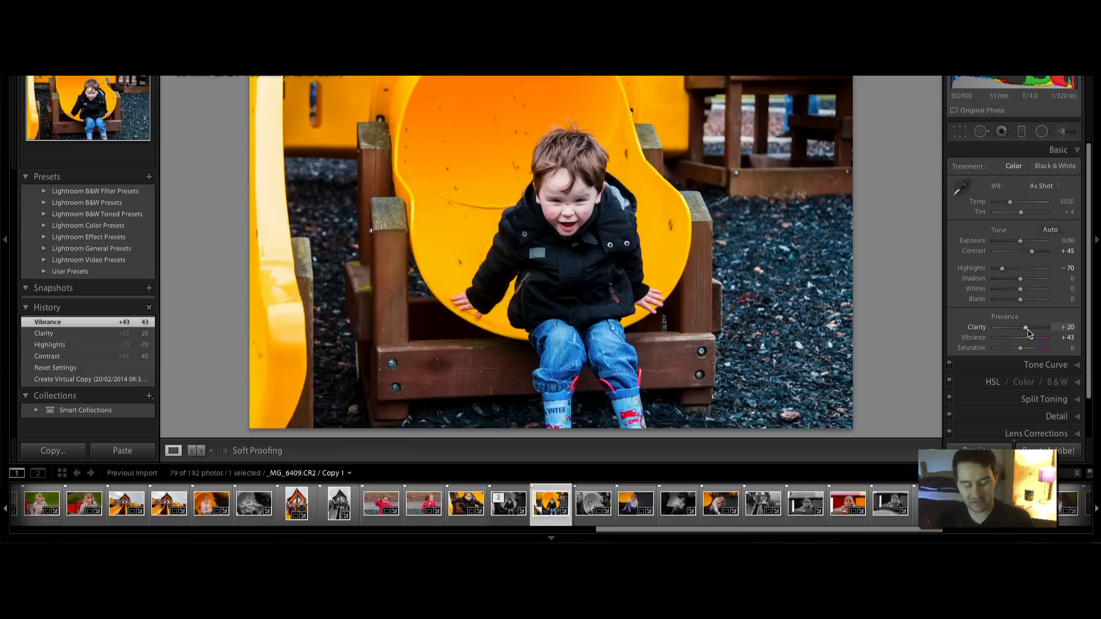
key(ctrl+shift+r)
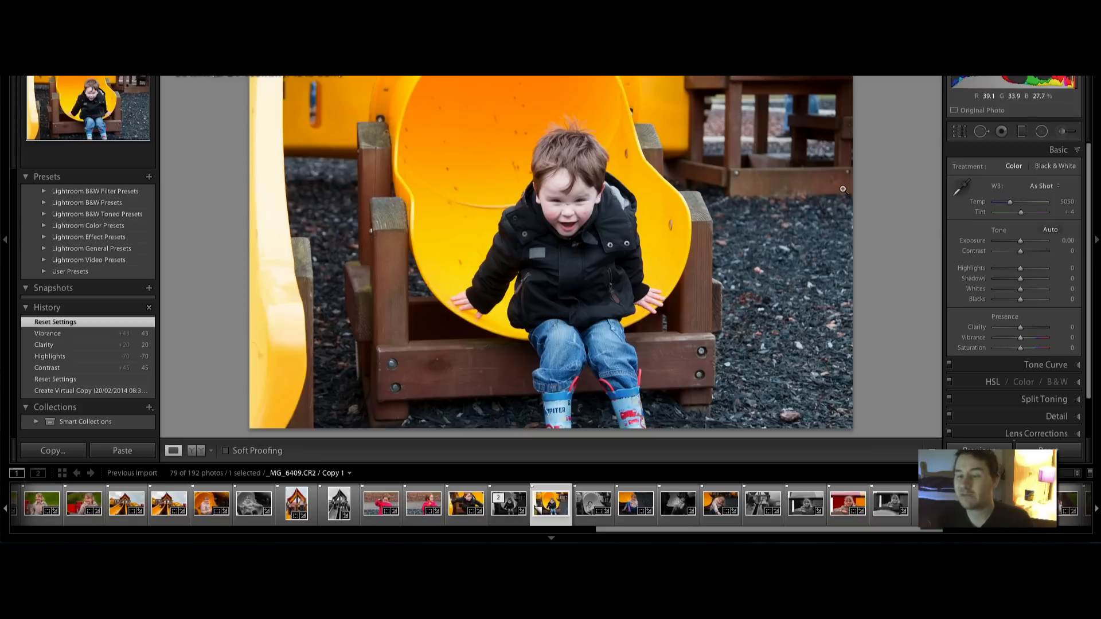
Set Highlights to -55, Contrast to +20 and Blacks to -10, leaving Exposure unchanged
scroll(1013, 268, down, 1)
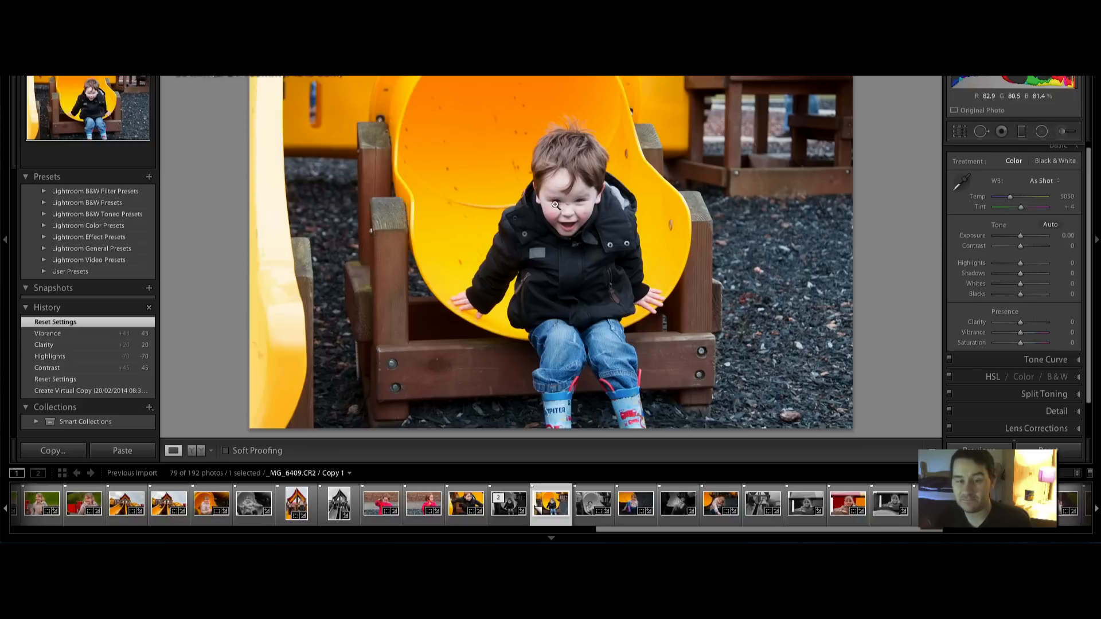
drag(1020, 235, 1016, 237)
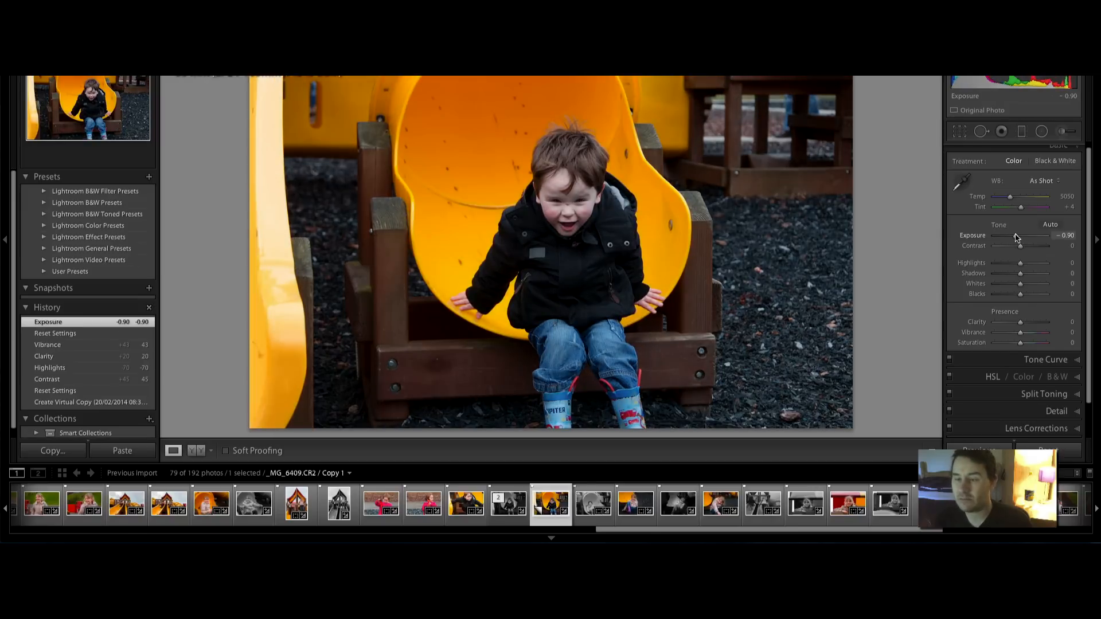
key(ctrl+z)
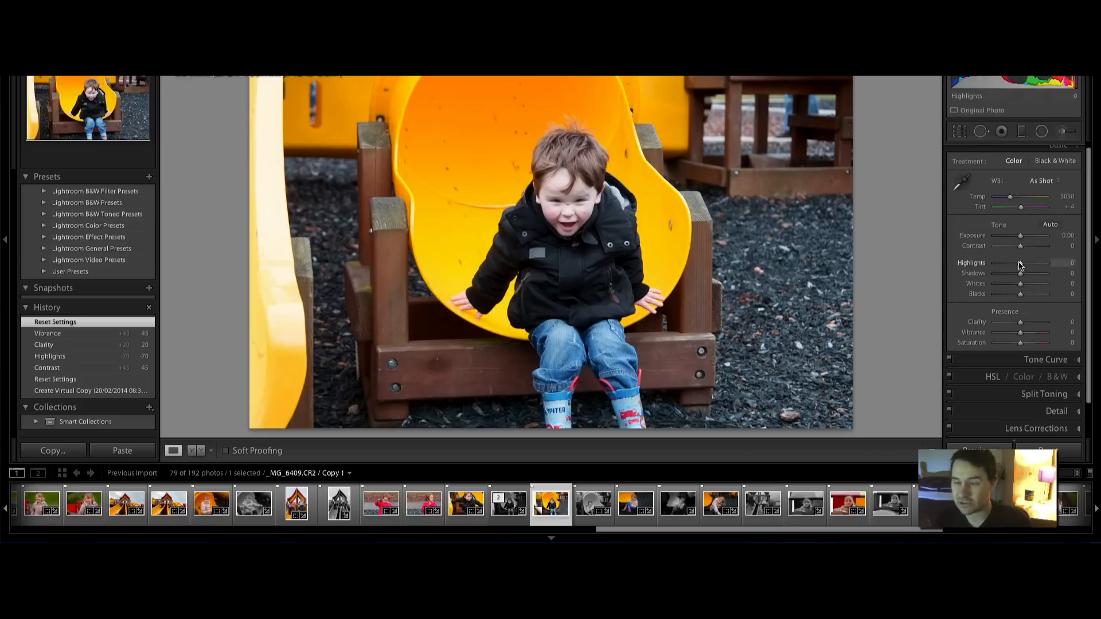
mouse_move(1019, 265)
mouse_down()
mouse_move(1001, 267)
mouse_move(1026, 271)
mouse_move(981, 272)
mouse_move(1006, 277)
mouse_up()
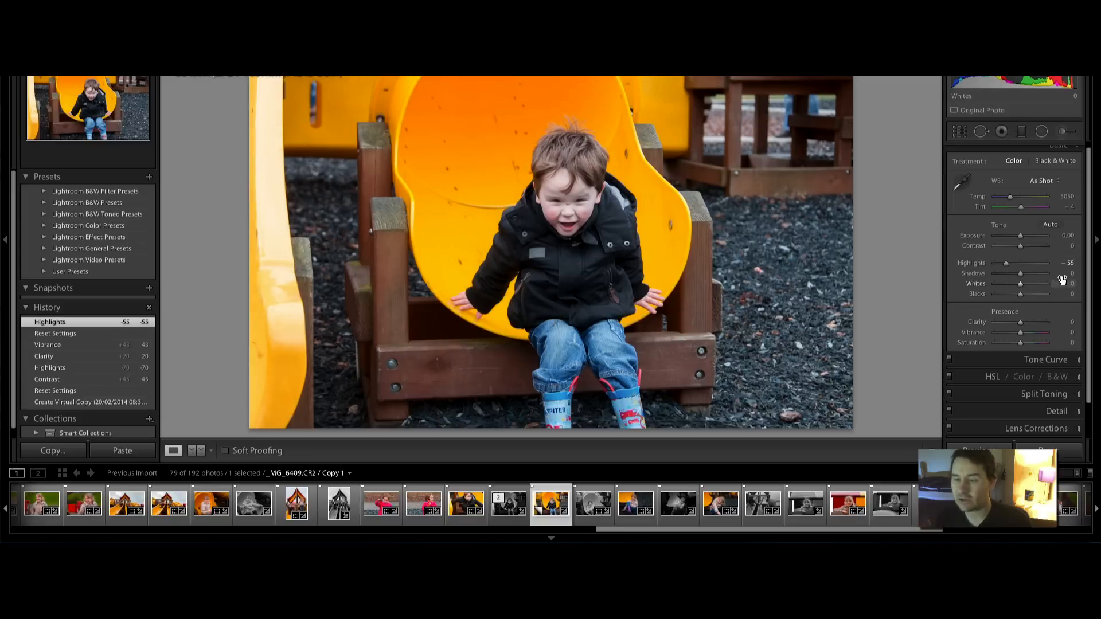
key(Up)
key(Up)
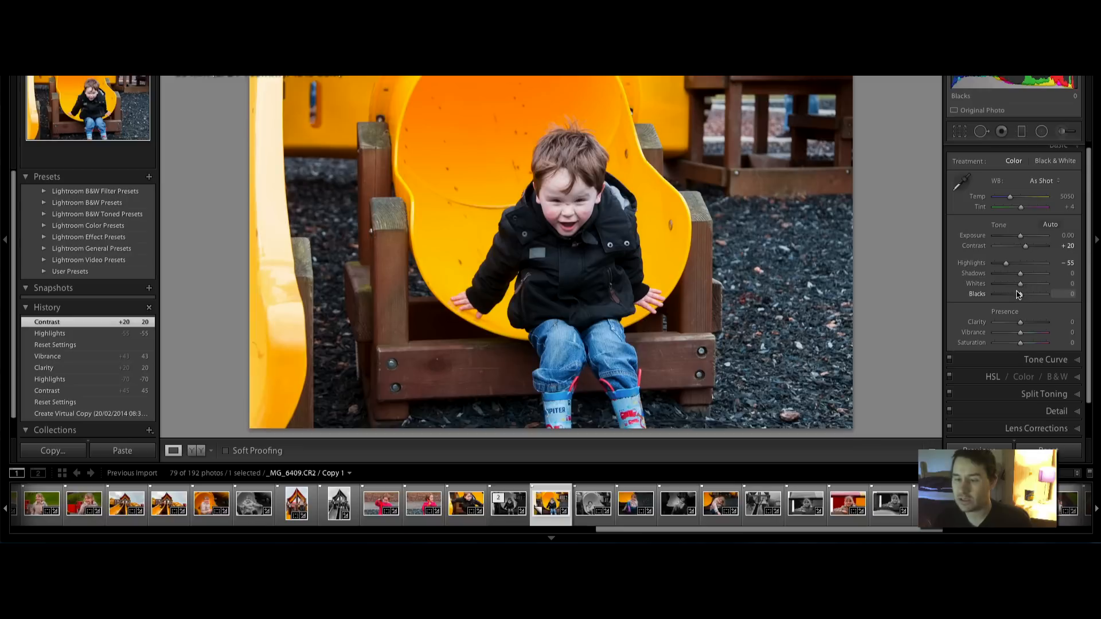
key(Down)
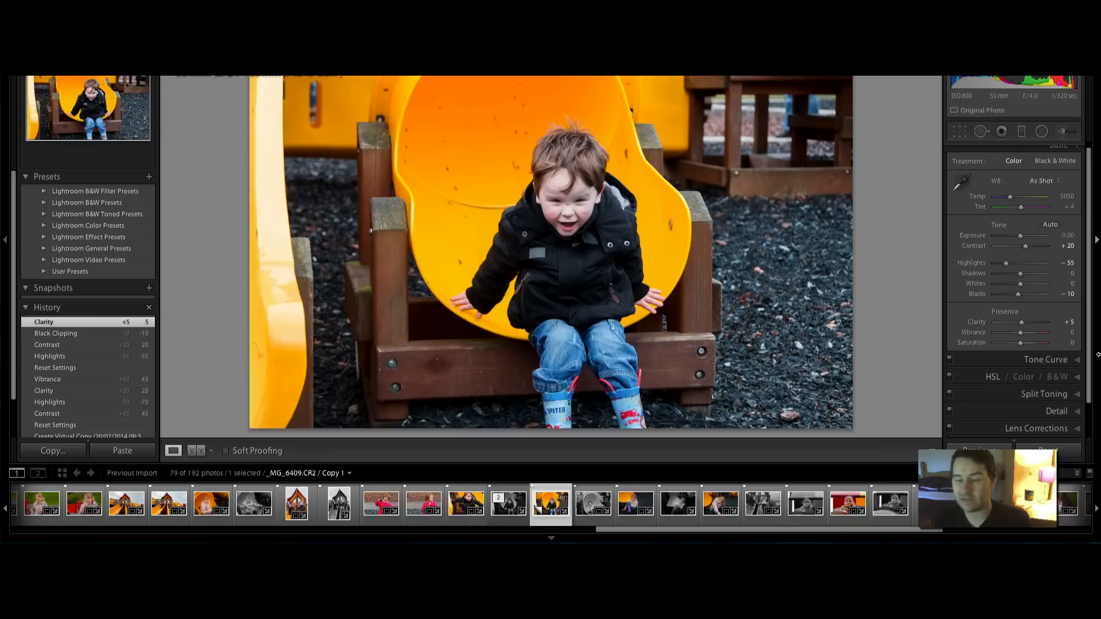
Boost Vibrance to +43 and warm the white balance temperature to 5650
drag(1021, 333, 1031, 335)
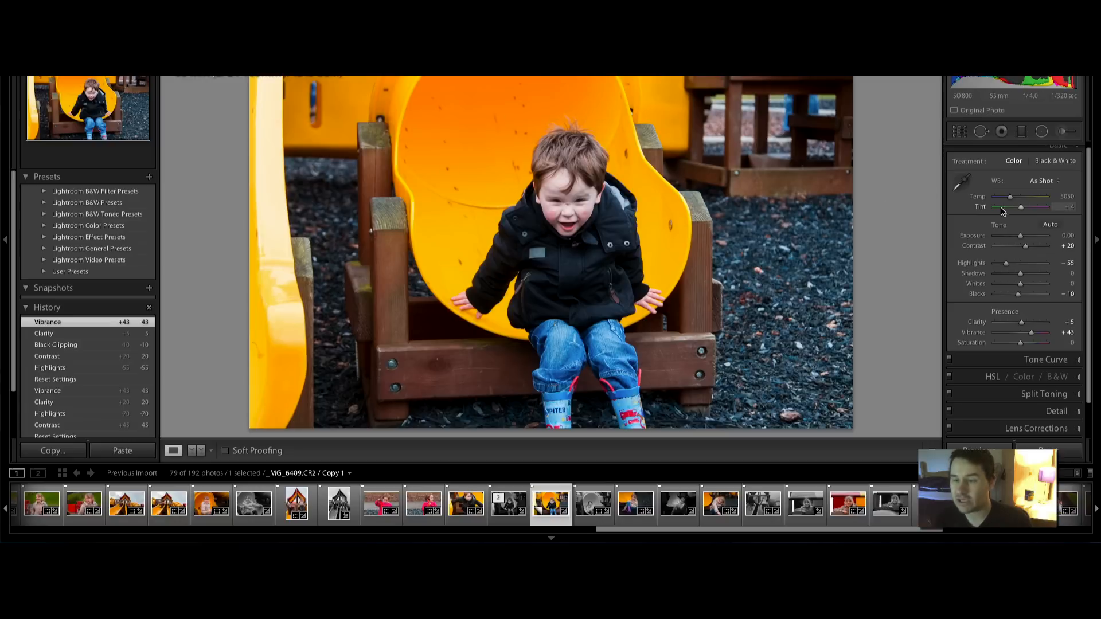
drag(1010, 198, 1011, 198)
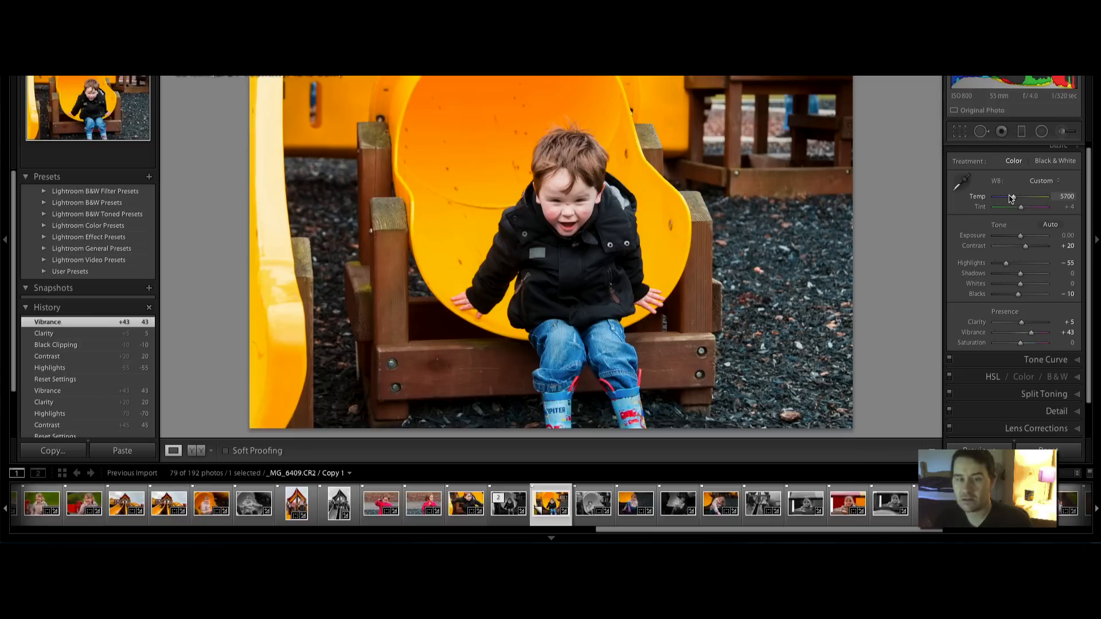
drag(1010, 199, 1011, 199)
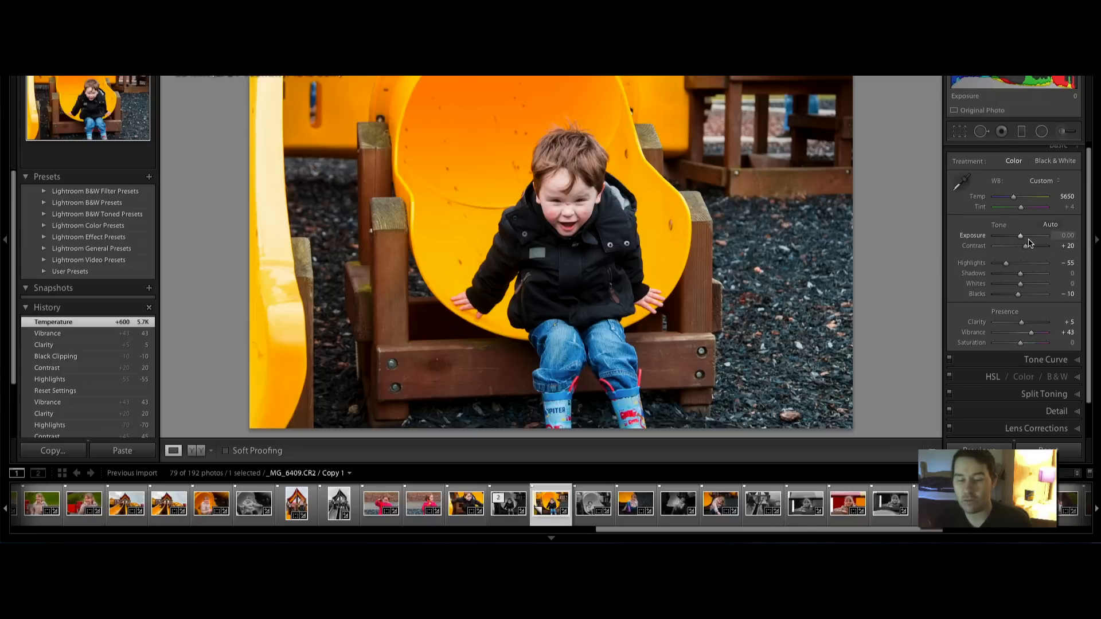
Add a radial filter at Exposure -1.00 and draw its ellipse centred on the boy
click(1041, 132)
mouse_move(1020, 208)
mouse_down()
mouse_move(1008, 212)
mouse_move(1019, 210)
mouse_up()
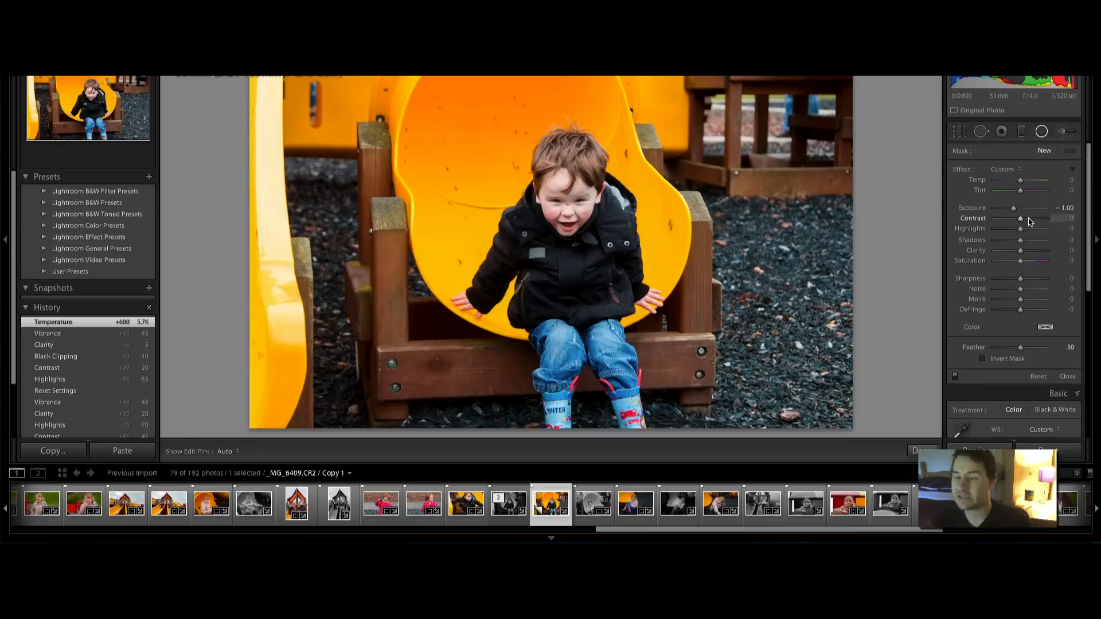
drag(541, 179, 650, 344)
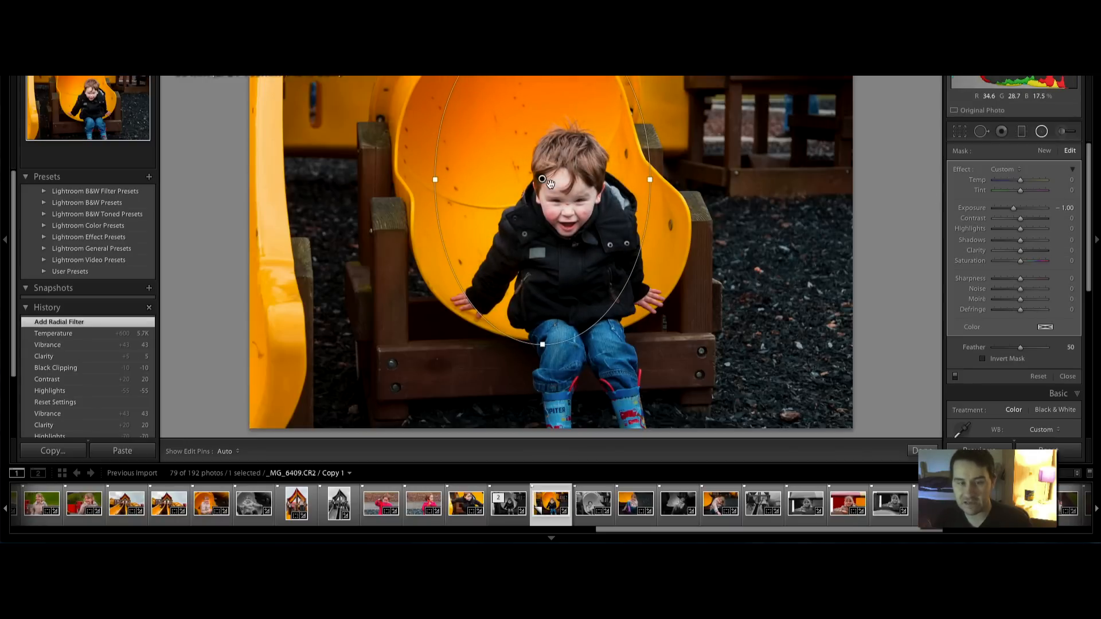
drag(550, 183, 569, 286)
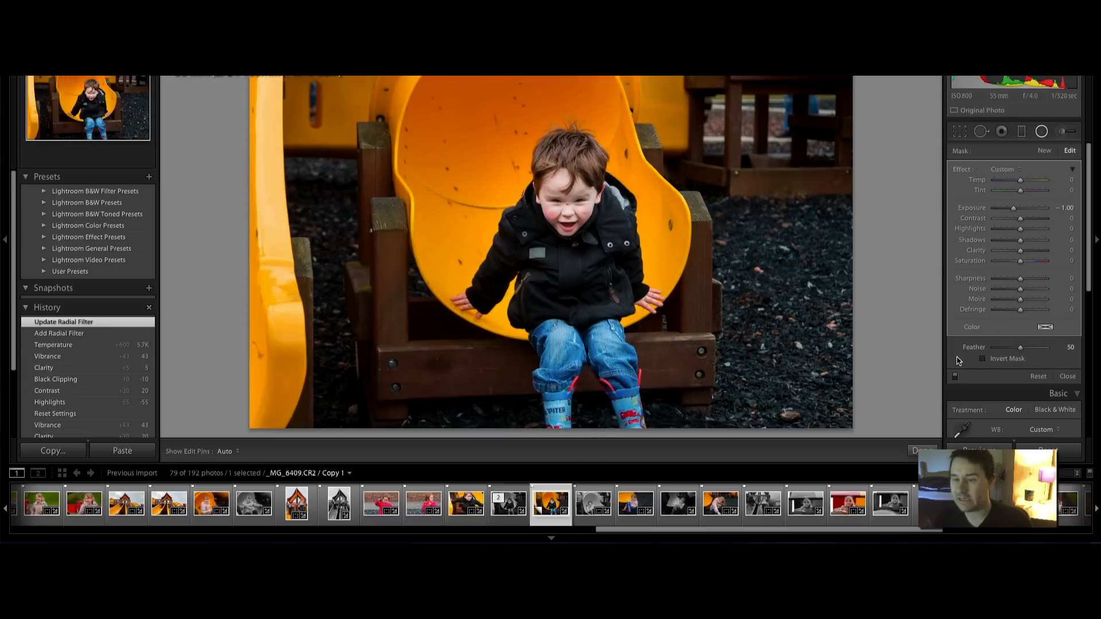
Compare with Invert Mask but leave it off, and set Feather to 36
click(982, 359)
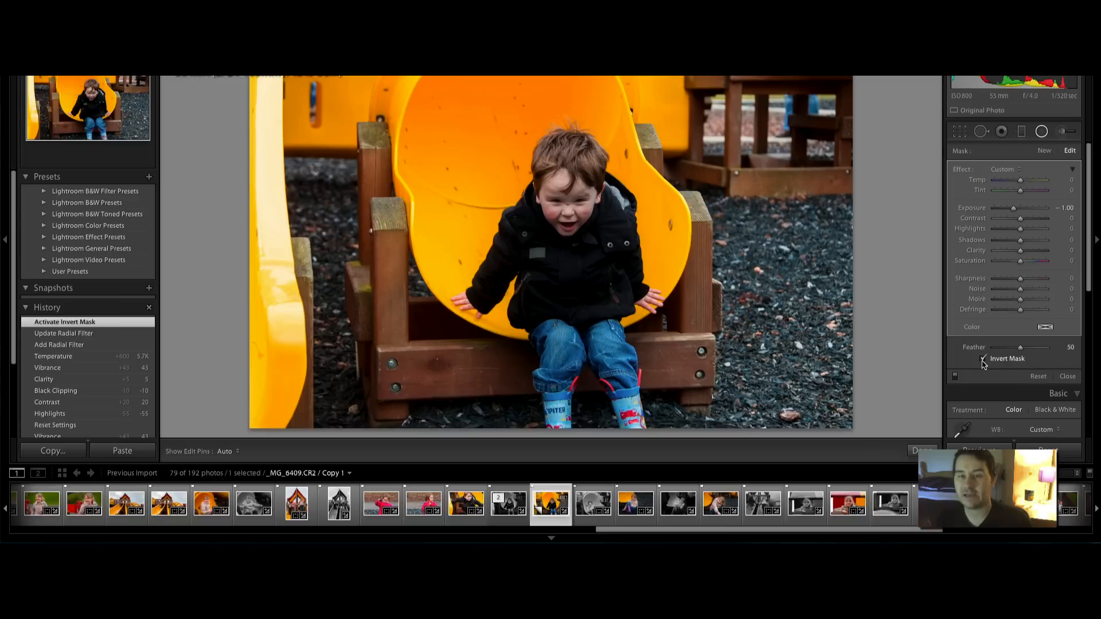
click(982, 359)
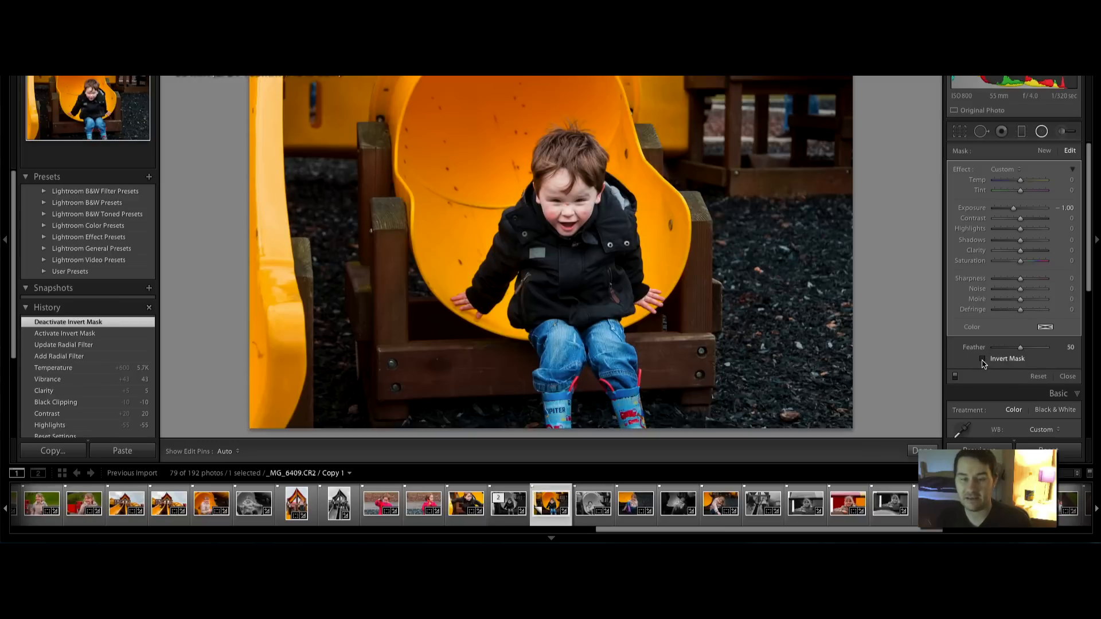
click(983, 359)
click(983, 359)
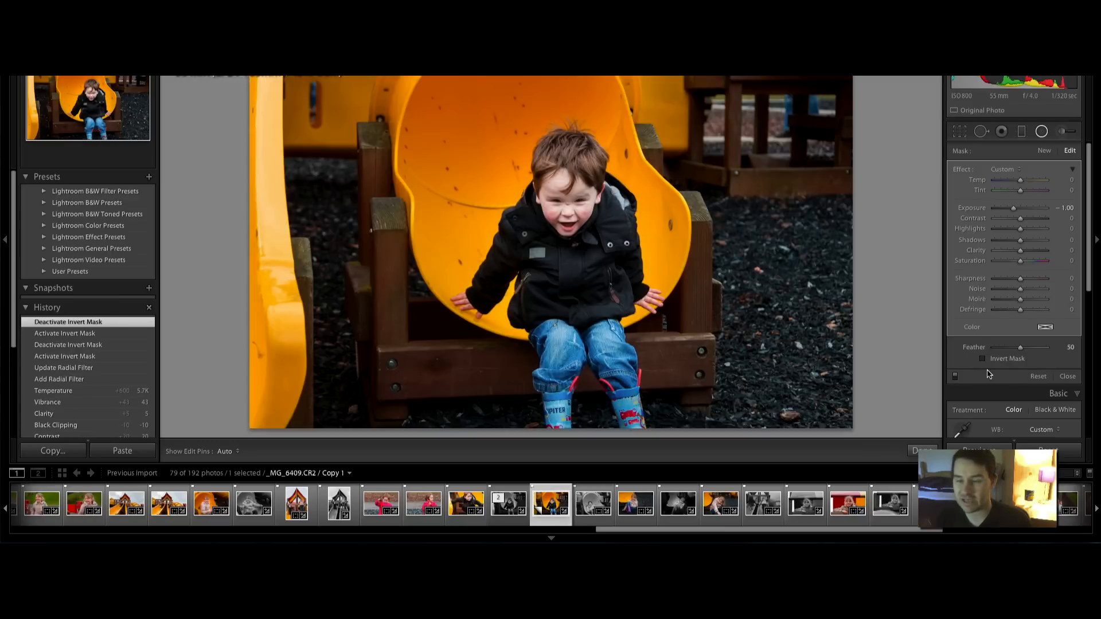
mouse_move(1017, 347)
mouse_down()
mouse_move(1001, 352)
mouse_move(1011, 359)
mouse_up()
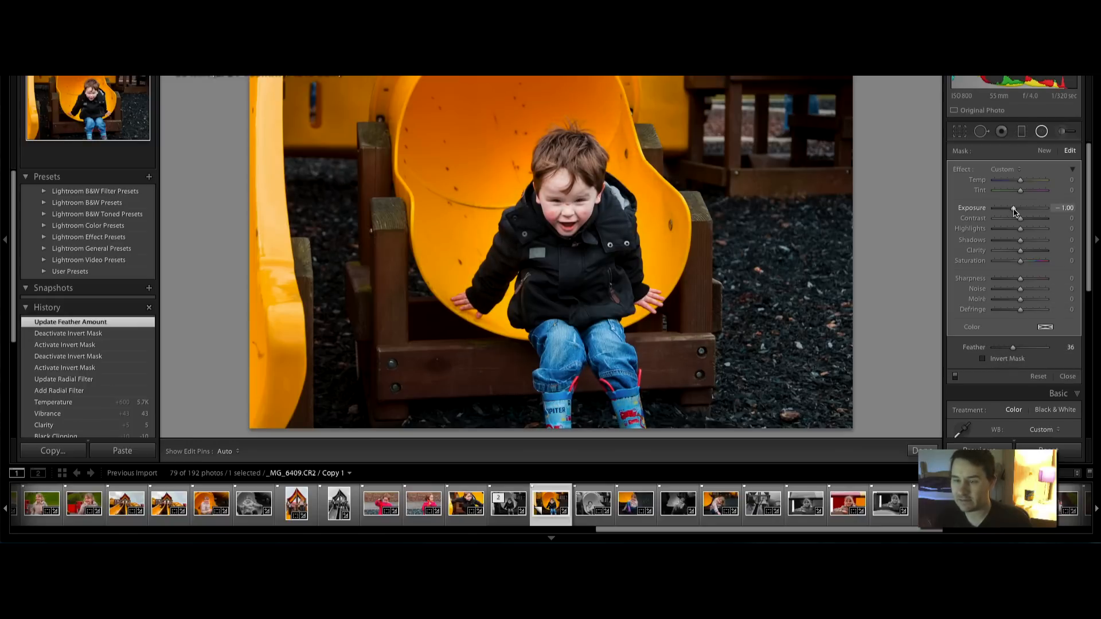
Set the radial filter's Exposure to -1.17 and raise its Feather to 48
mouse_move(1014, 213)
mouse_down()
mouse_move(998, 215)
mouse_move(1009, 216)
mouse_up()
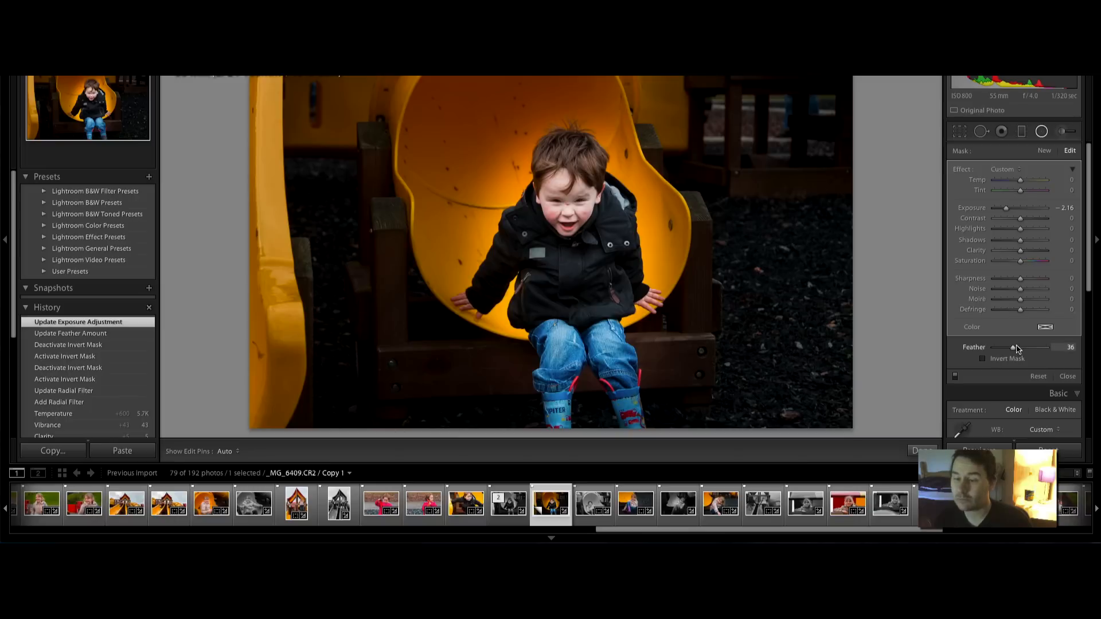
drag(1011, 349, 1017, 349)
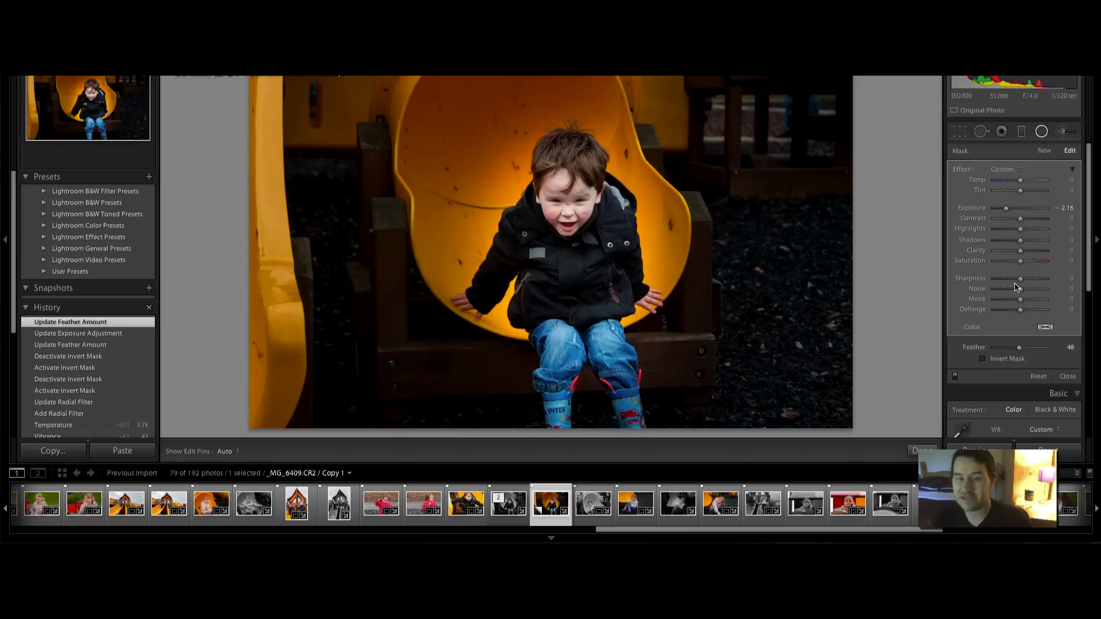
drag(1007, 208, 1014, 209)
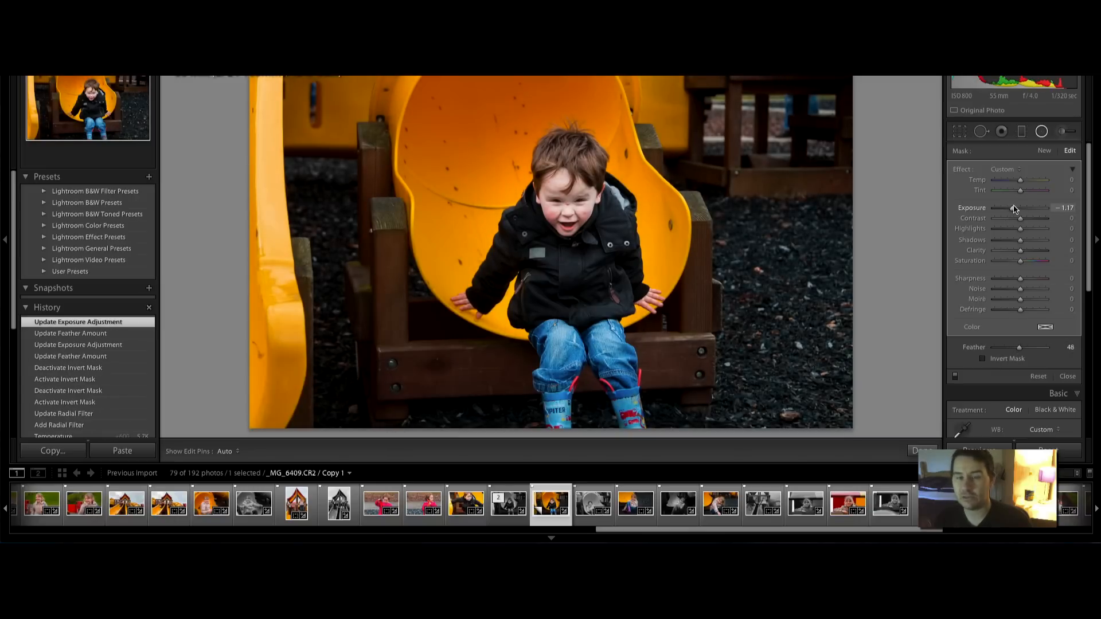
Compare the spotlight on and off and ease its Exposure to -1.07, leaving it enabled
click(955, 376)
click(955, 377)
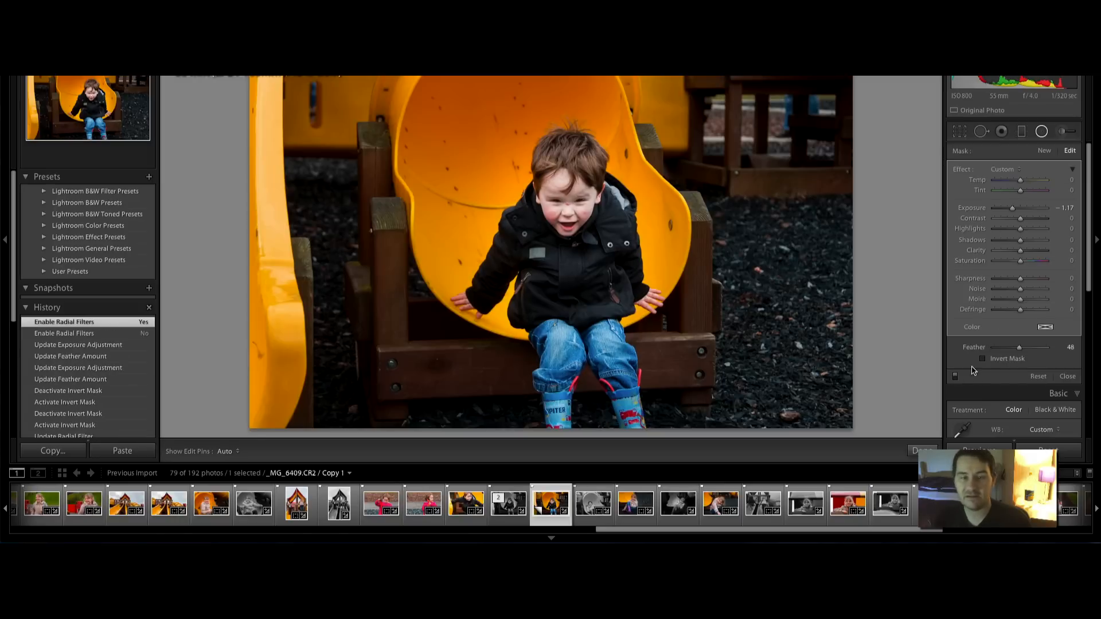
drag(1011, 209, 1014, 212)
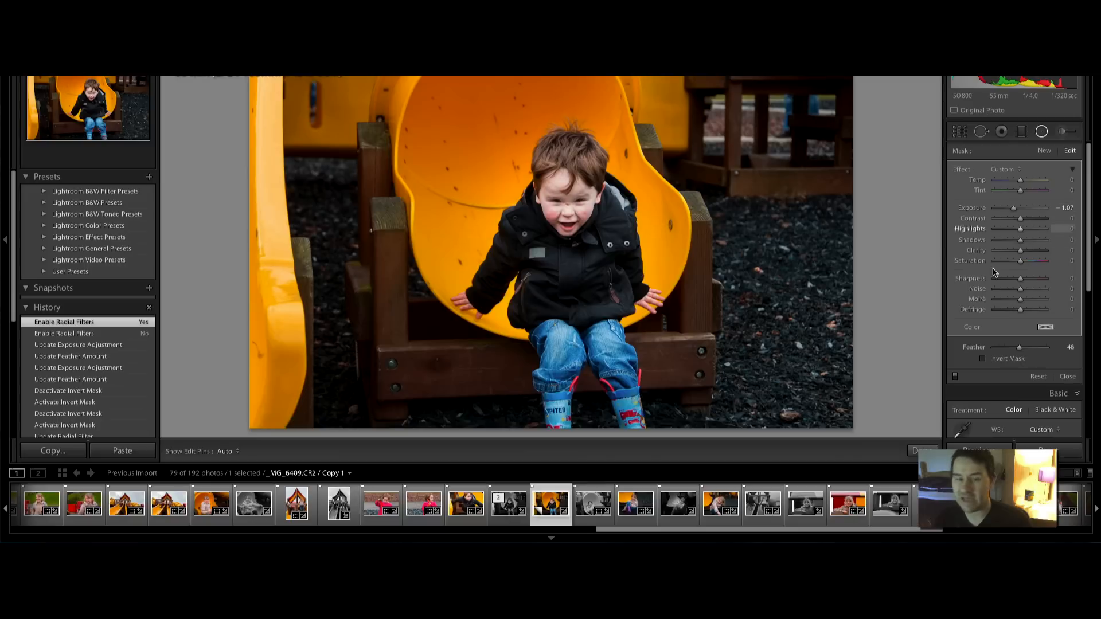
click(955, 376)
click(955, 376)
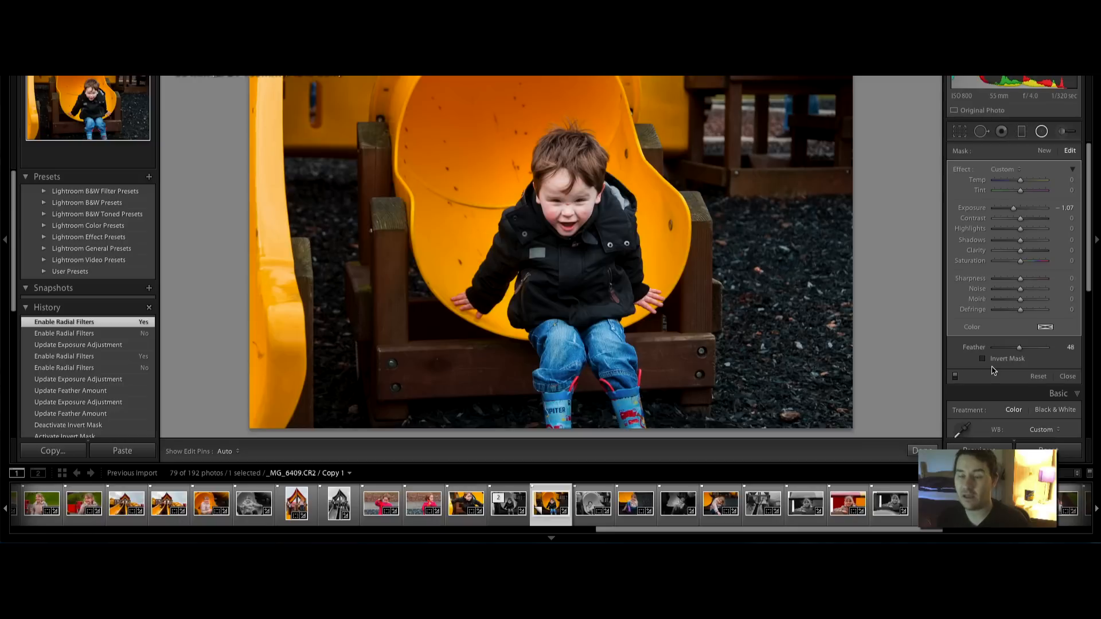
Crop the photo tighter from the top-left corner and apply it
key(r)
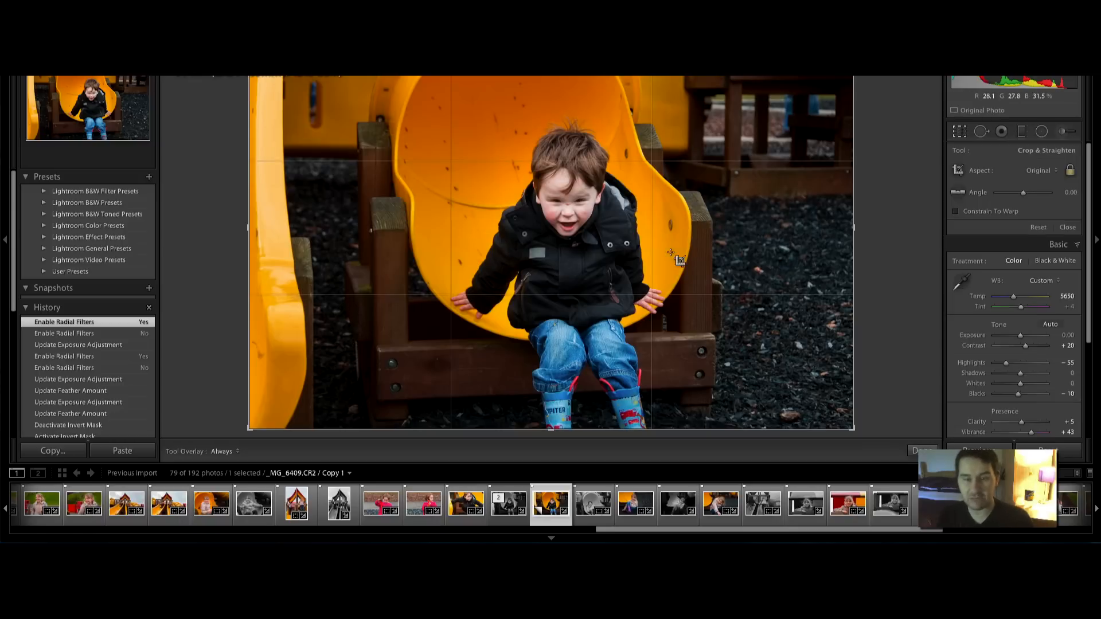
drag(249, 27, 283, 49)
key(Return)
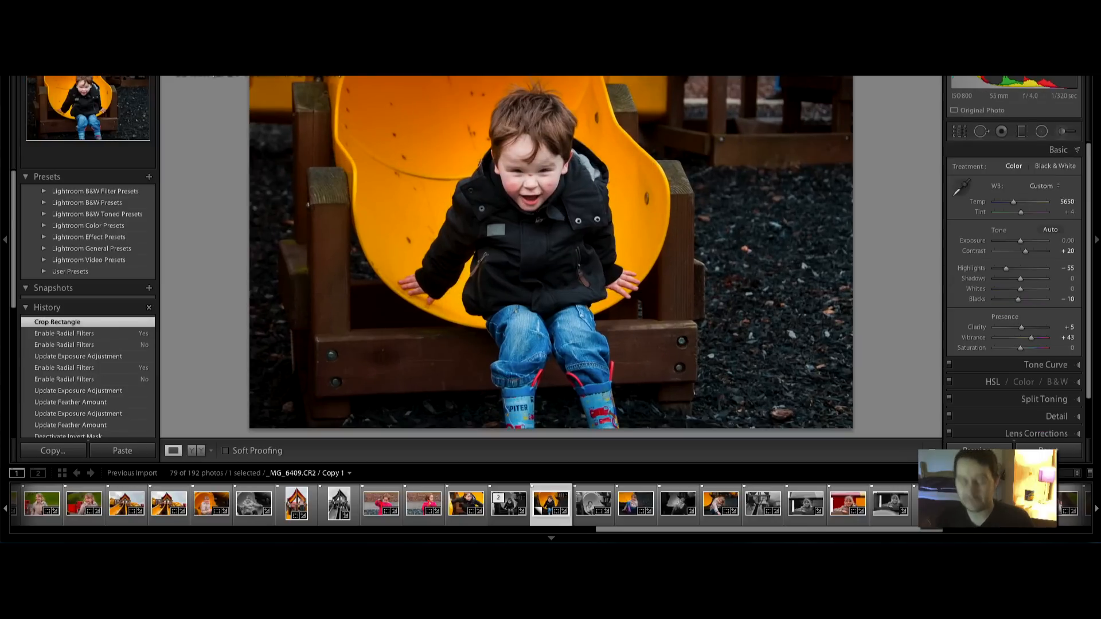
Straighten the photo with a 0.48° rotation and apply the crop
key(r)
drag(221, 212, 218, 206)
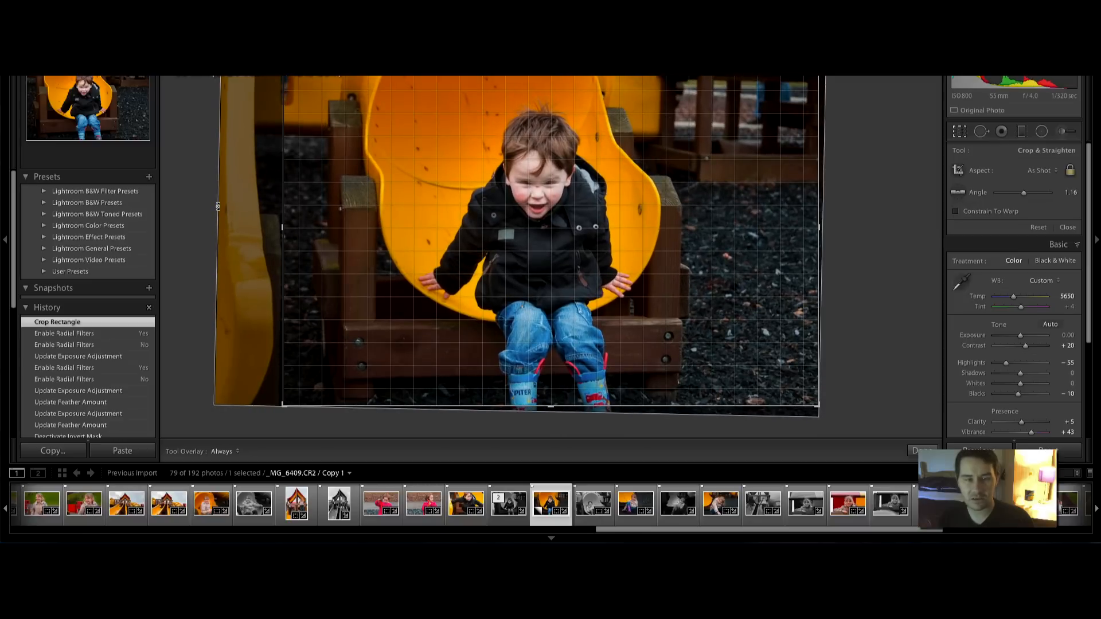
drag(217, 206, 217, 211)
key(r)
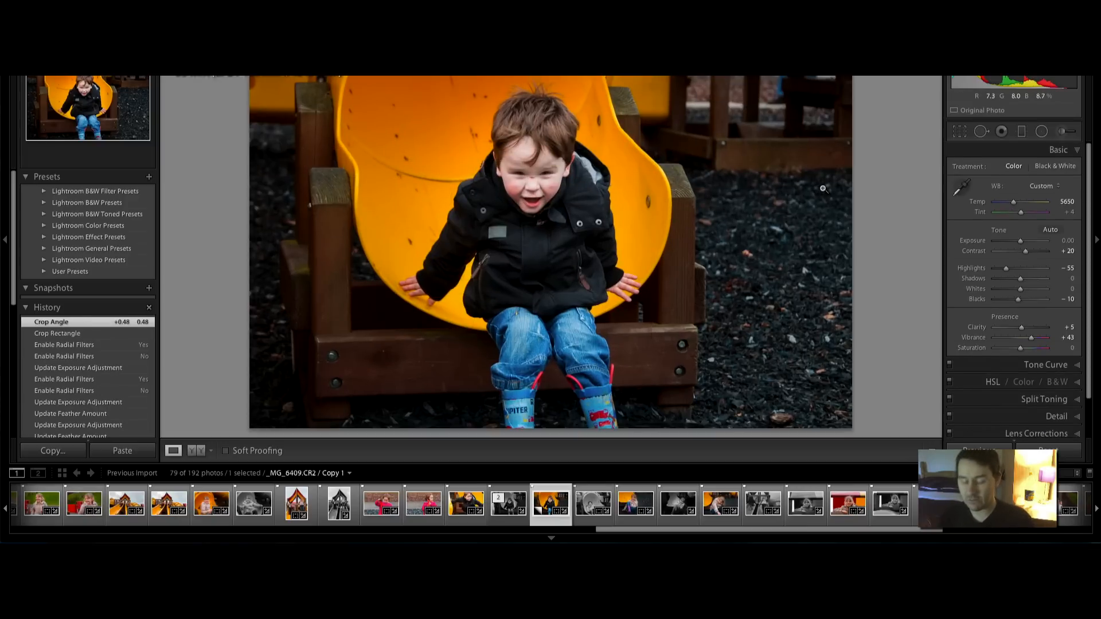
key(backslash)
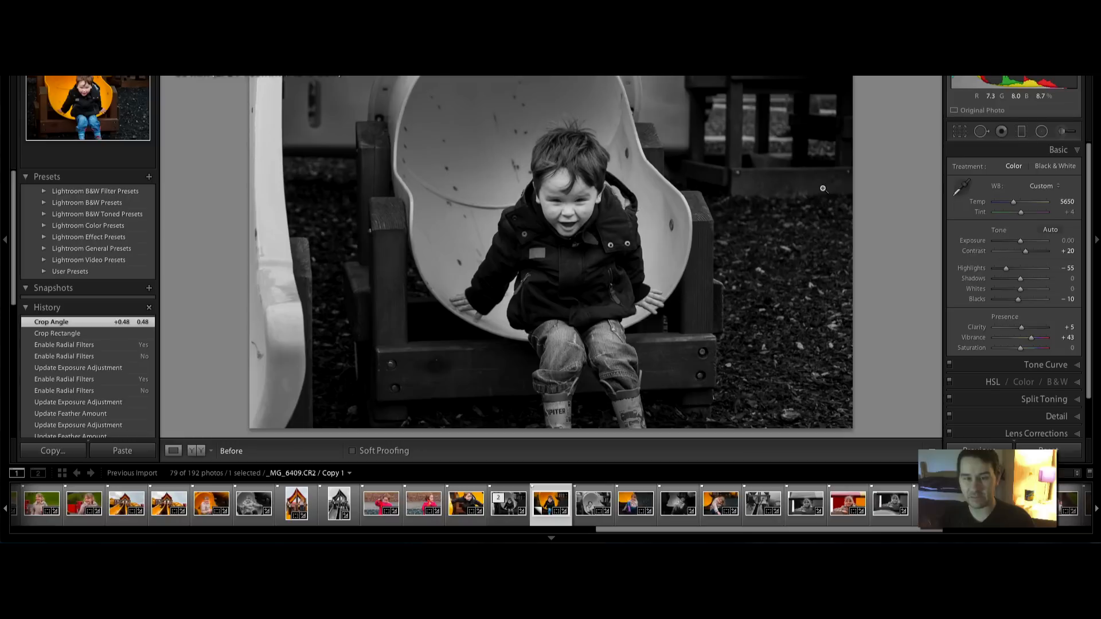
key(backslash)
key(backslash)
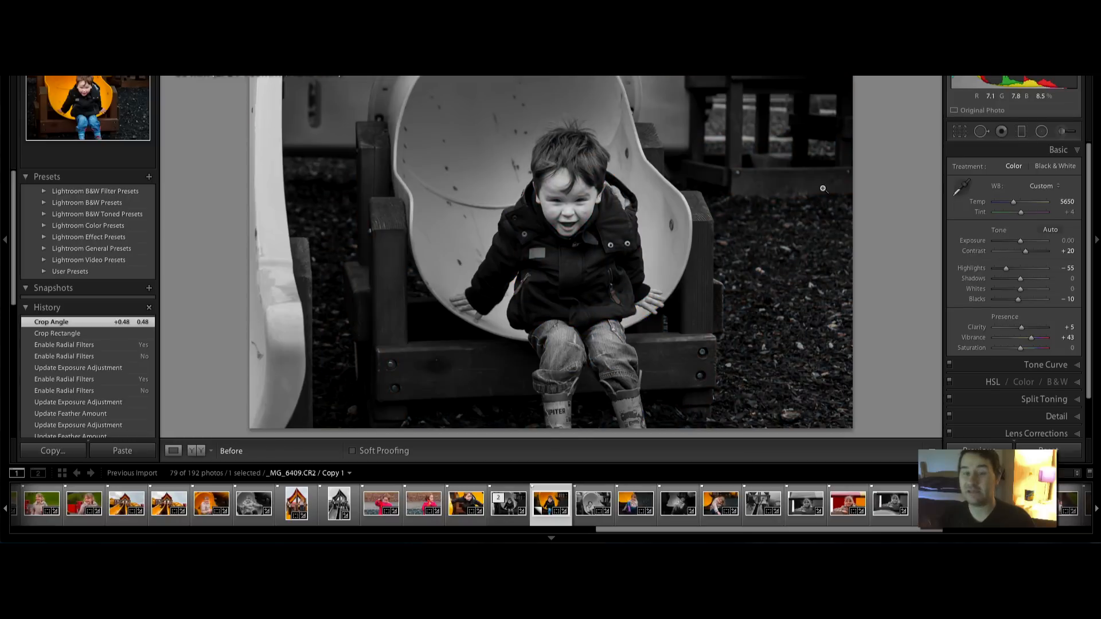
key(backslash)
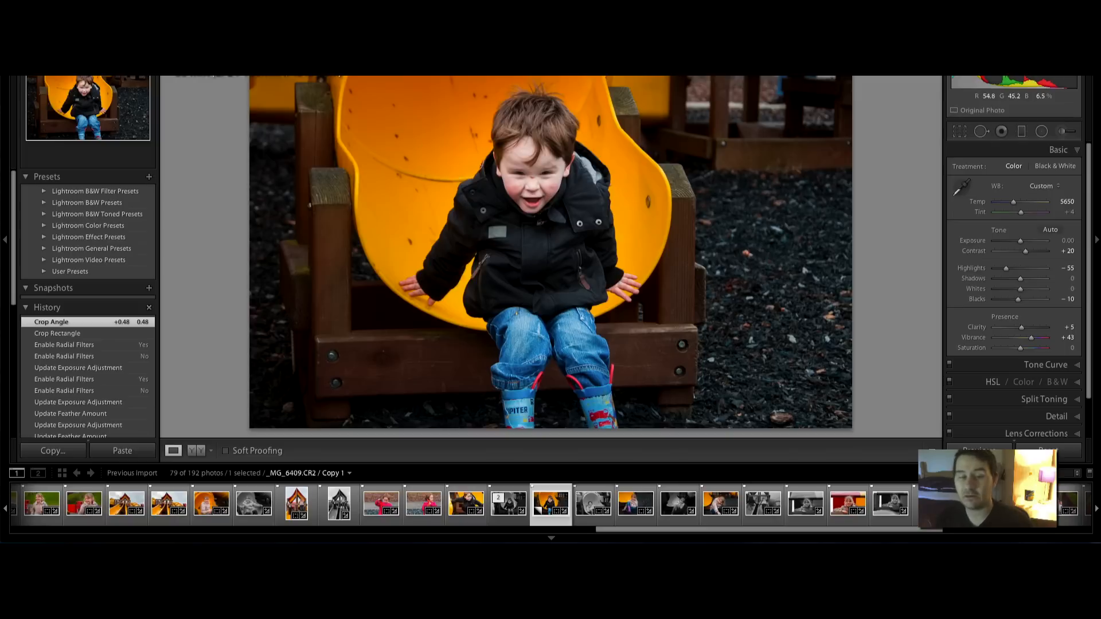
Zoom in on the boy's face and switch to the Spot Removal tool
click(537, 187)
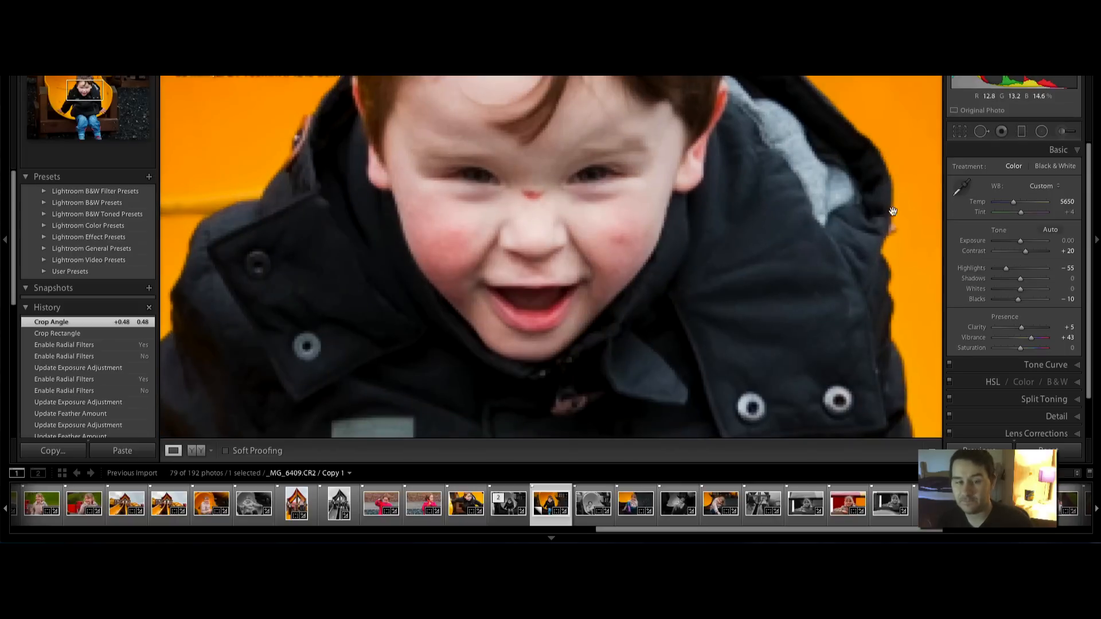
click(1064, 135)
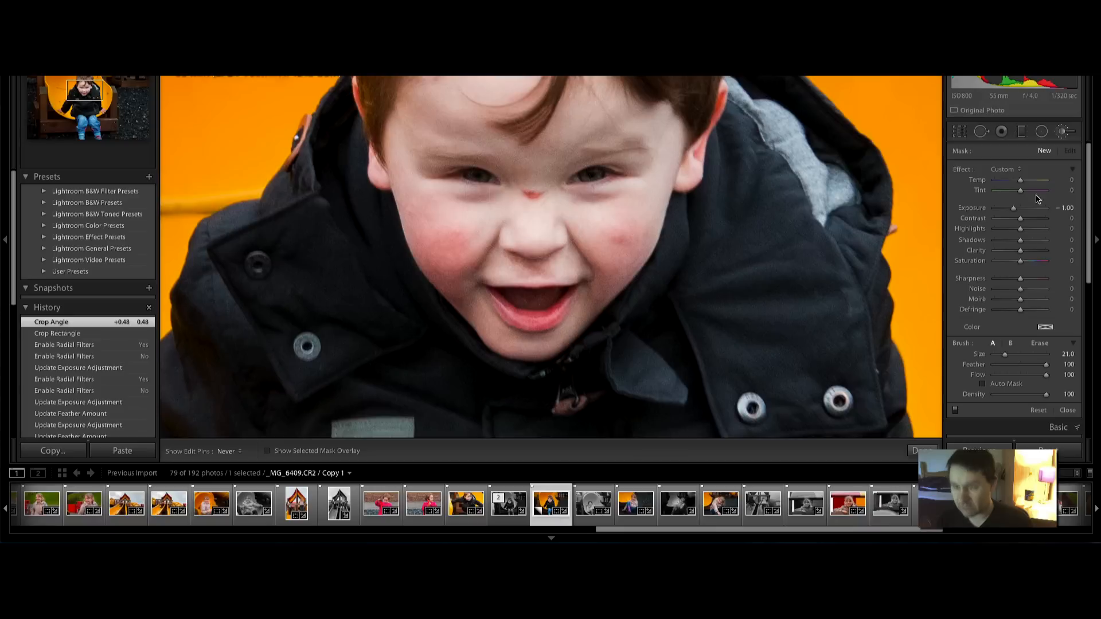
click(980, 132)
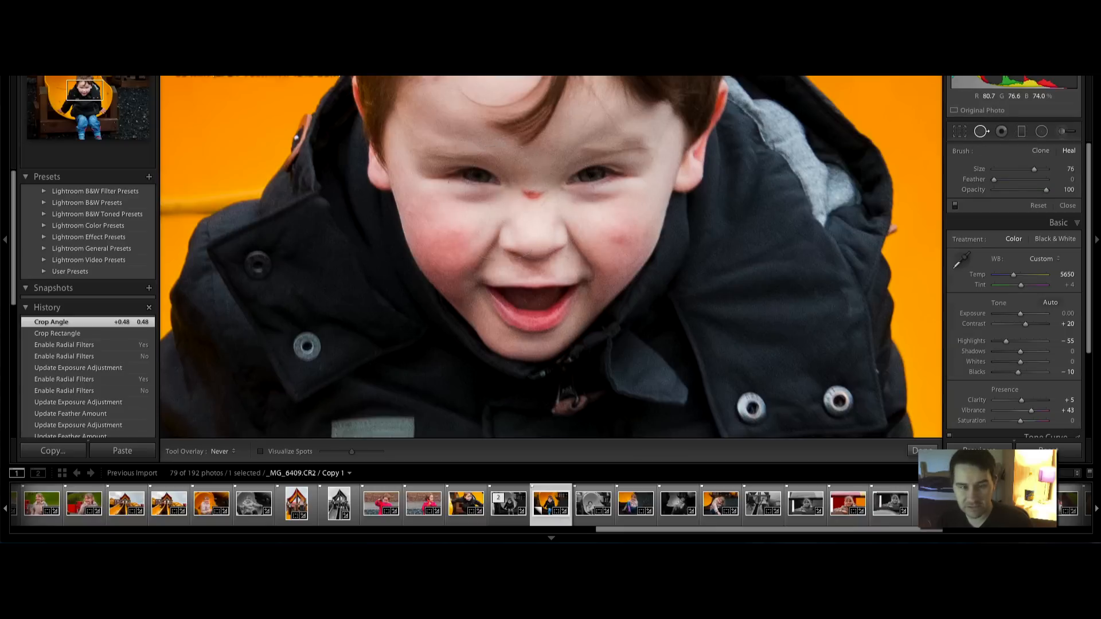
scroll(513, 199, down, 2)
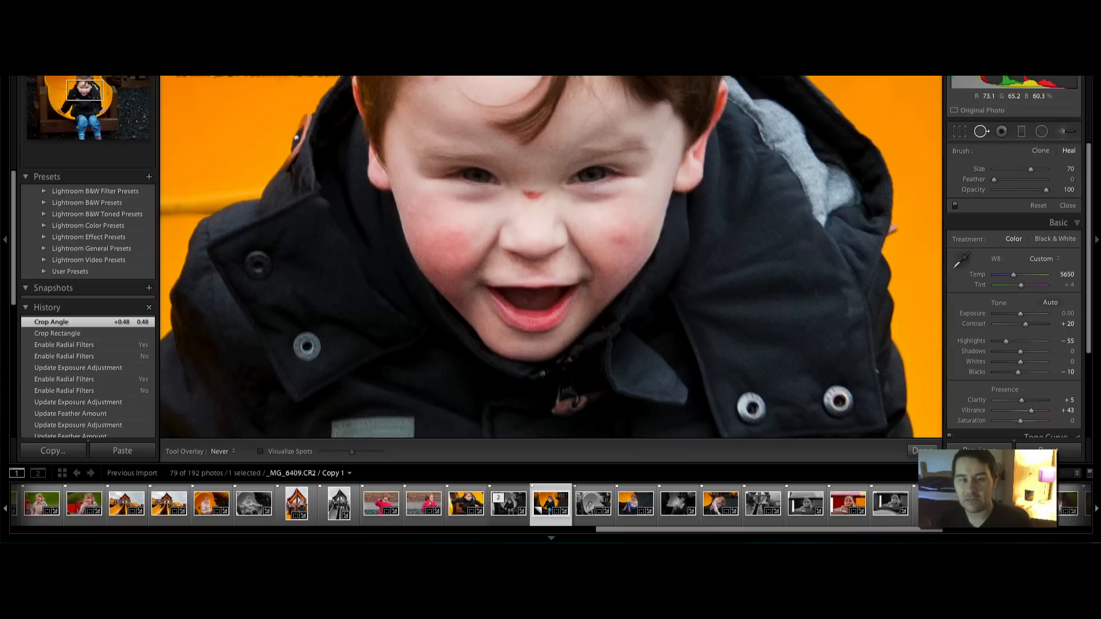
scroll(528, 195, down, 12)
scroll(528, 194, down, 1)
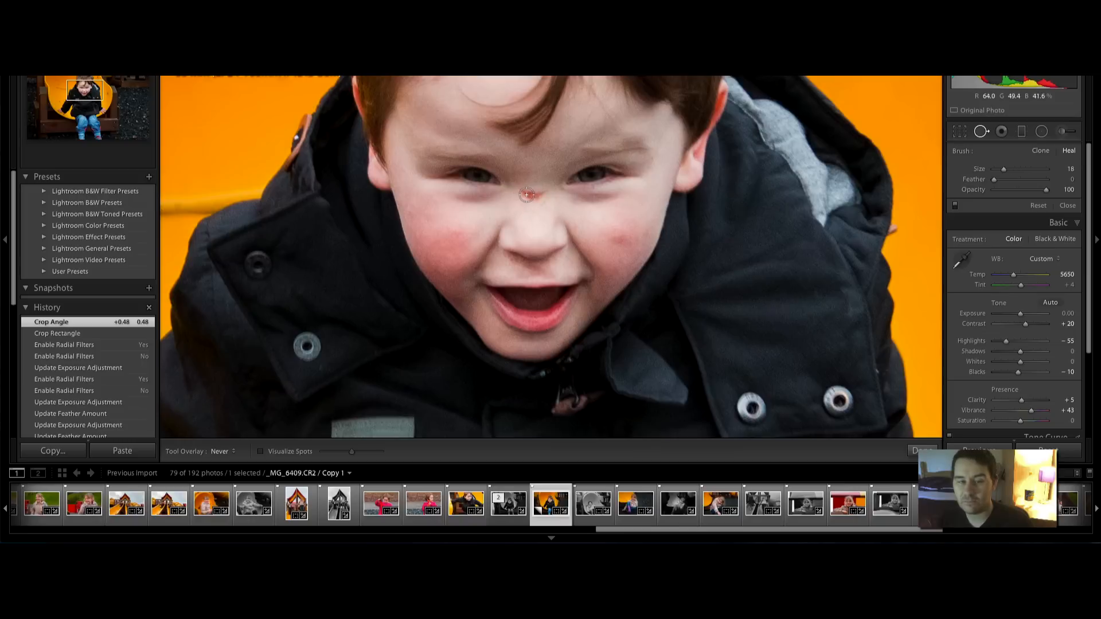
Heal the red mark on the nose and the cheek blemish, with feather 55
click(526, 193)
drag(525, 193, 538, 192)
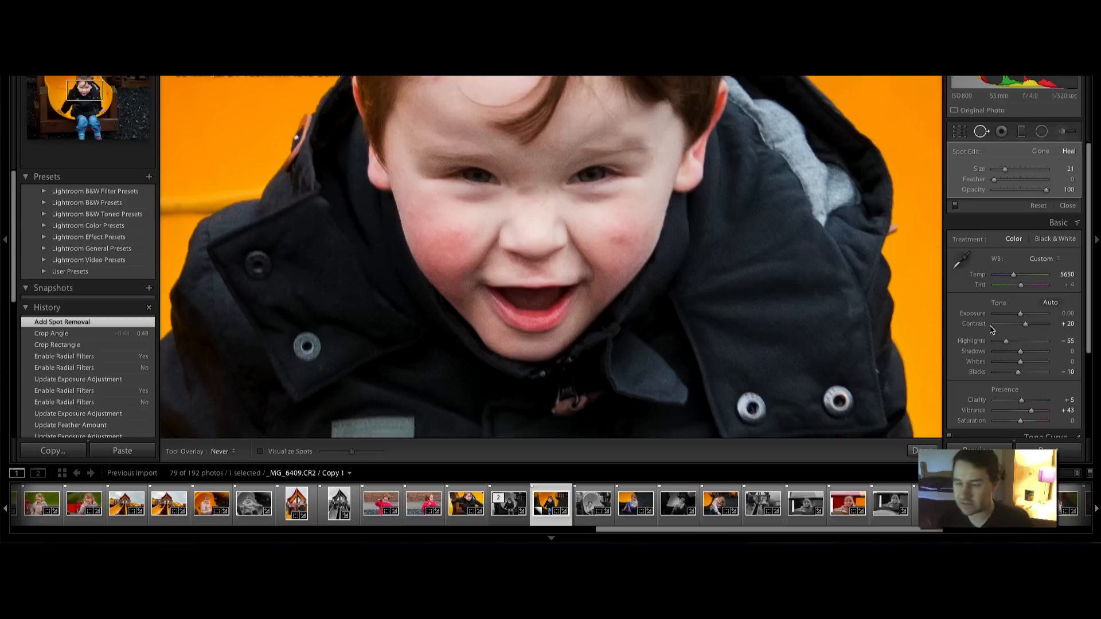
drag(994, 179, 1026, 190)
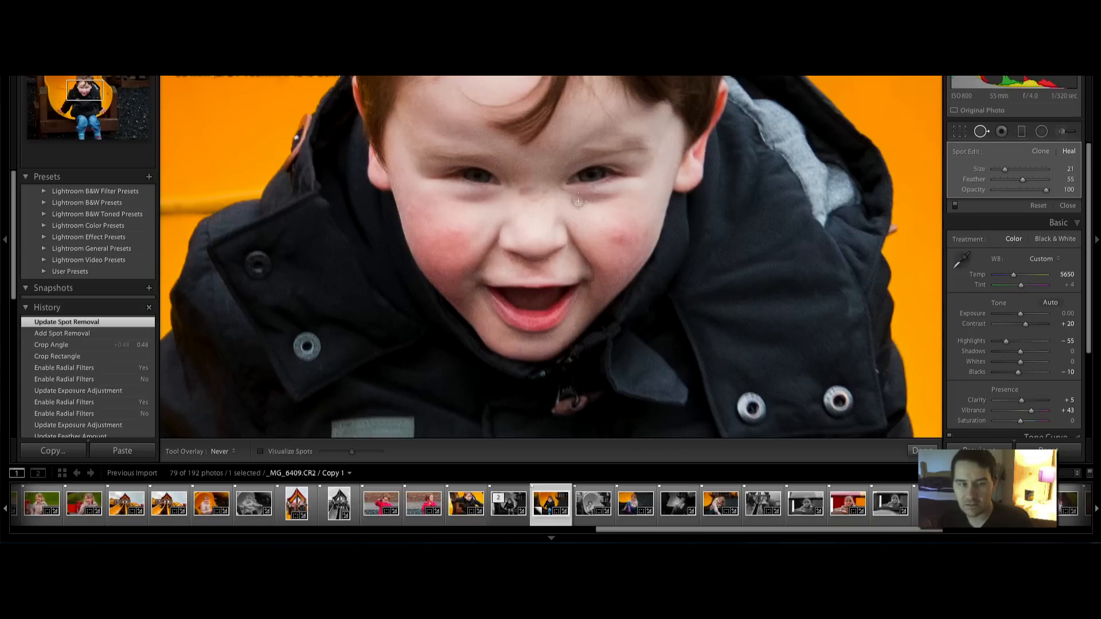
drag(627, 241, 616, 240)
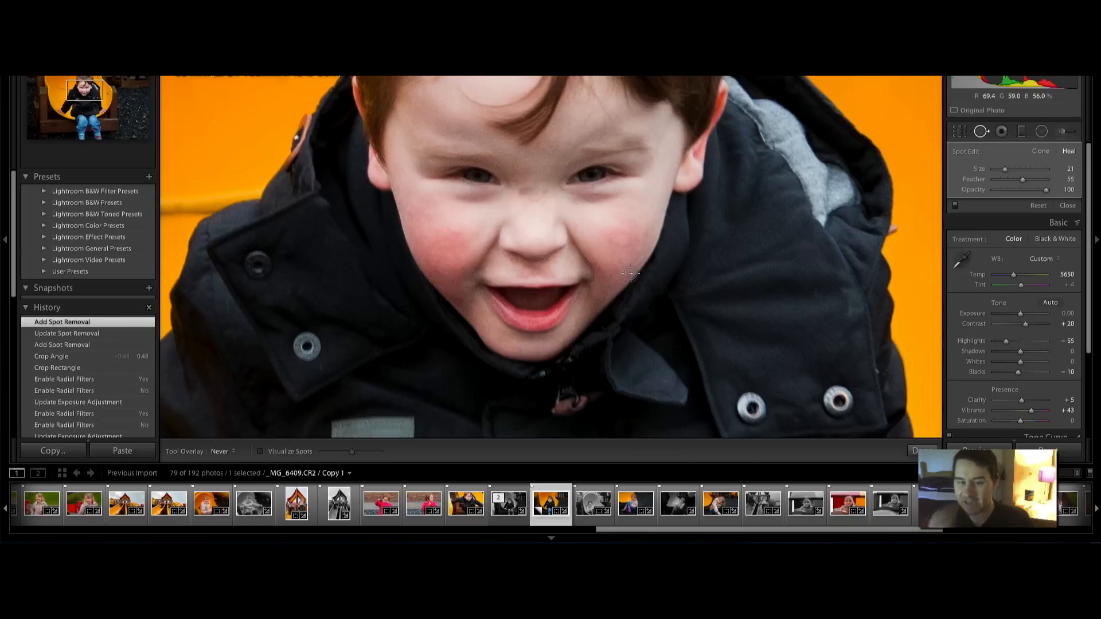
Choose a different sample area for the nose heal spot
key(h)
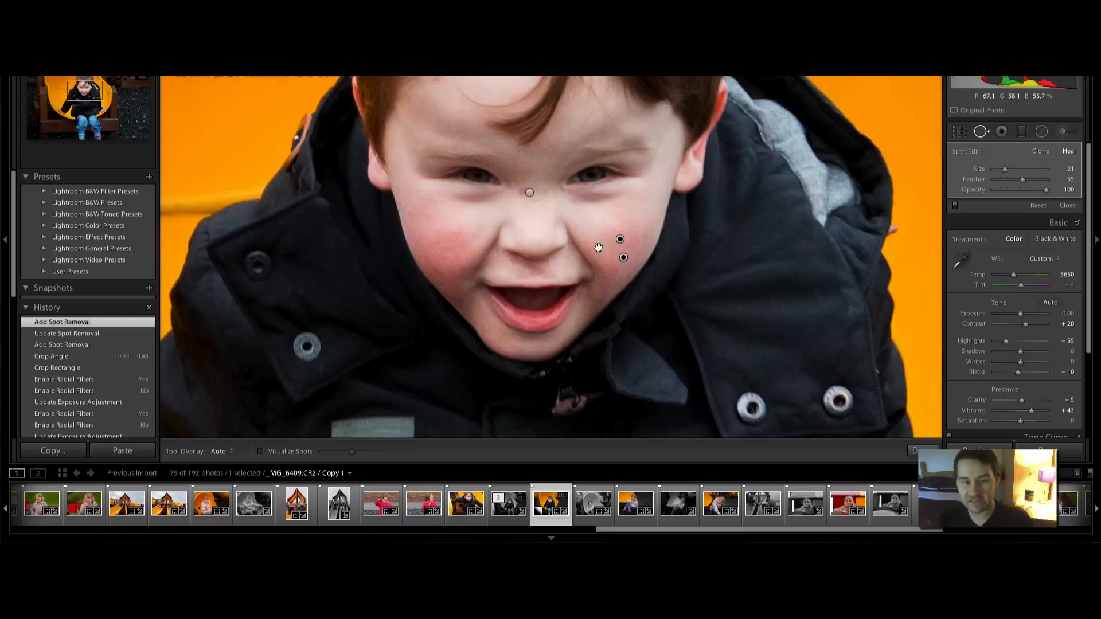
click(530, 194)
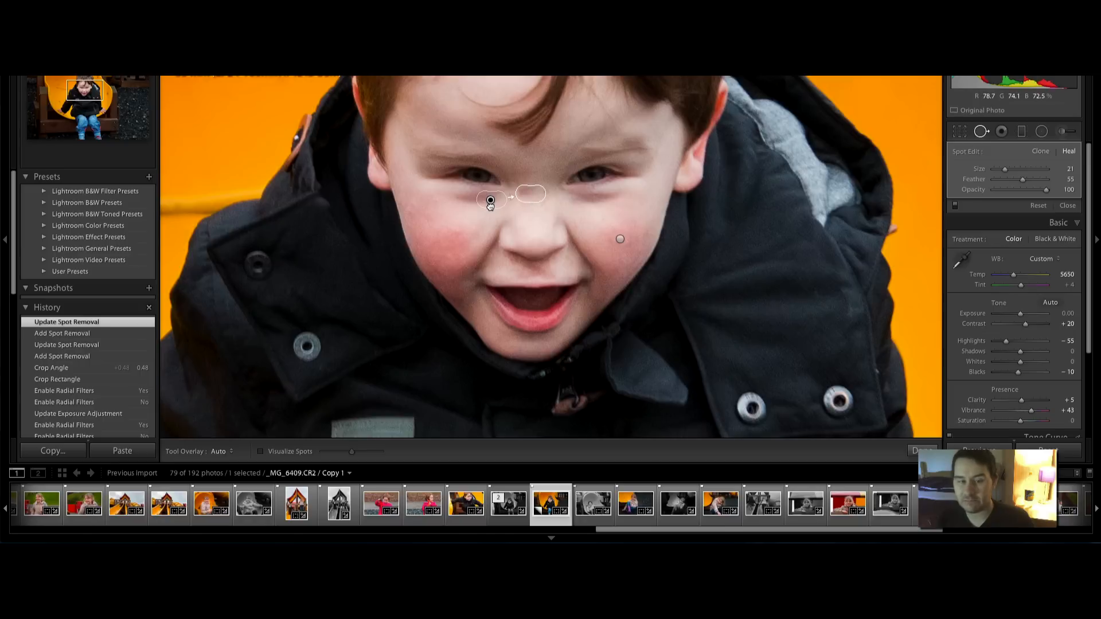
drag(490, 203, 478, 216)
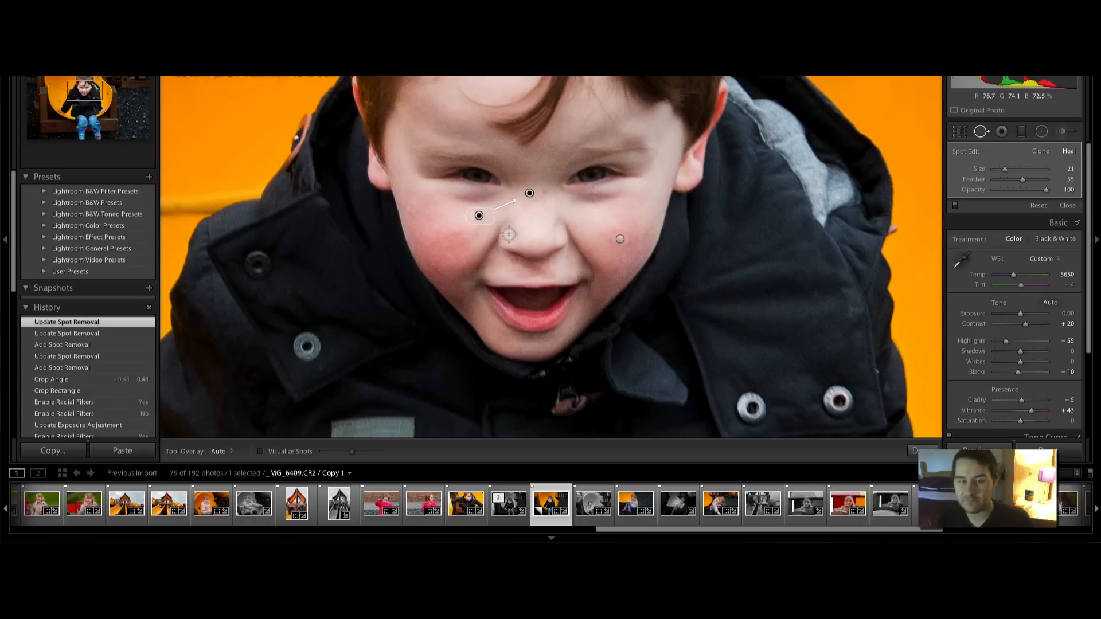
key(h)
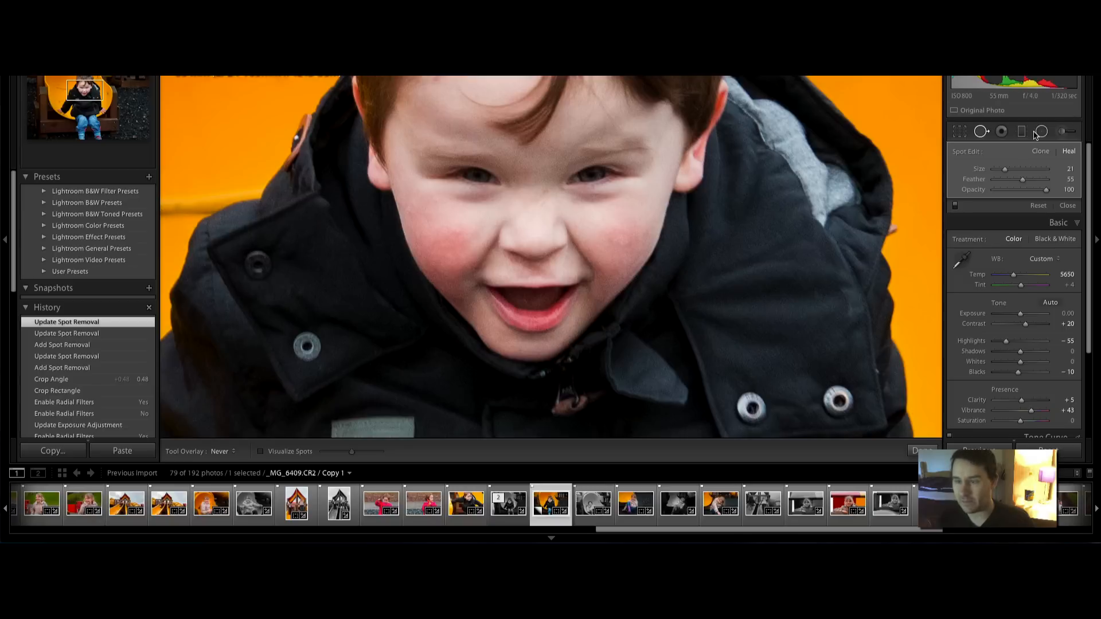
Zoom back out to the whole photo and resume spot removal
click(983, 133)
key(z)
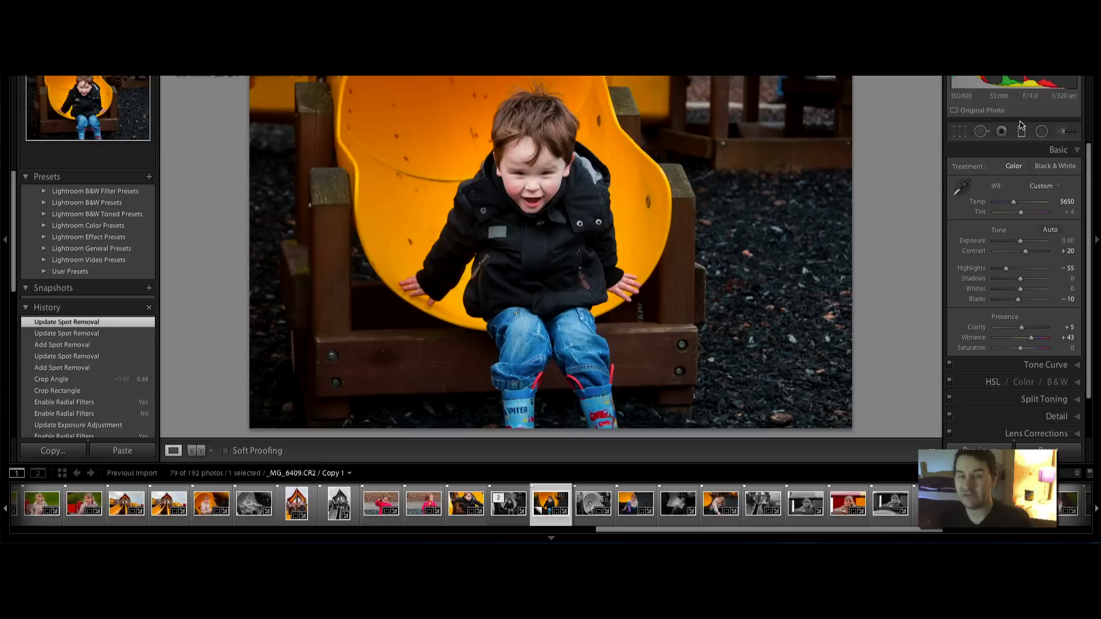
click(981, 132)
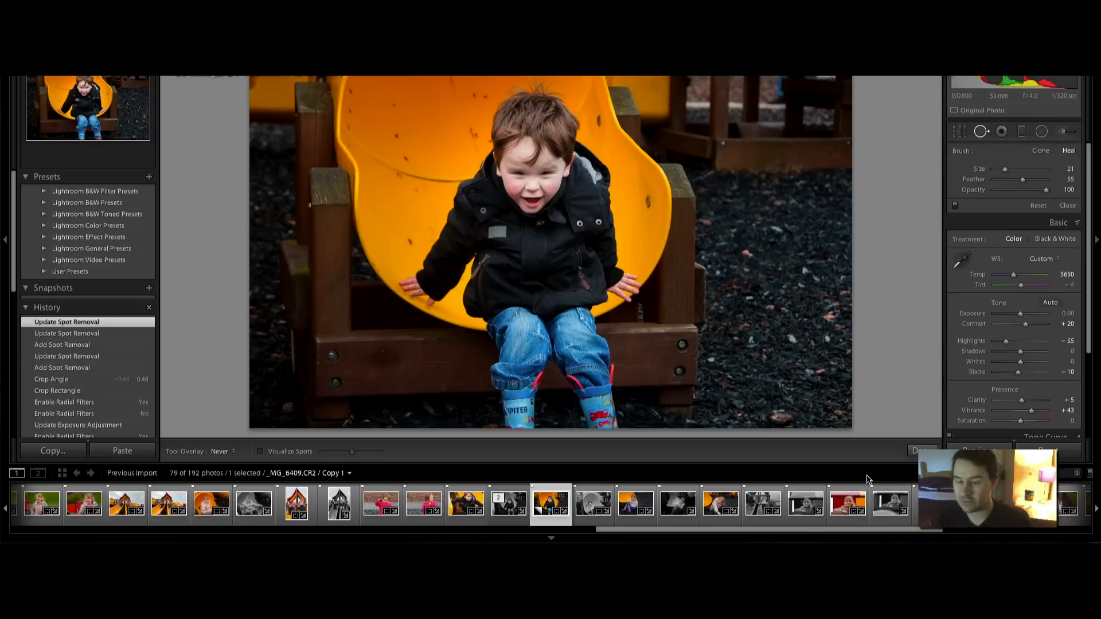
scroll(780, 420, up, 5)
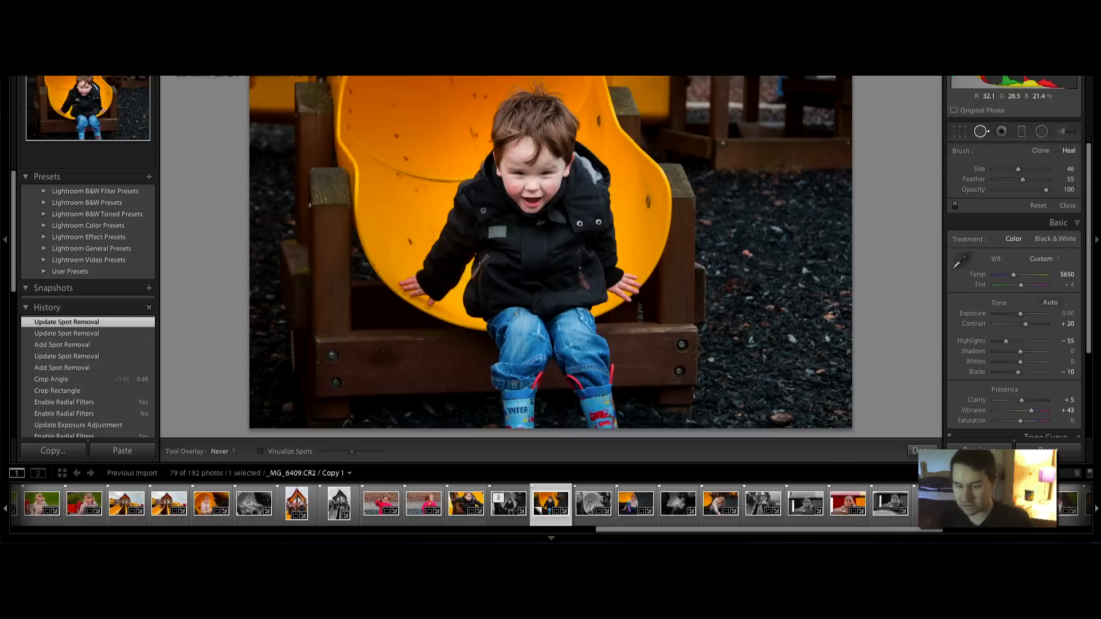
Heal marks at the bottom-right and bottom-left and the bolts on both bench ends
drag(788, 417, 761, 414)
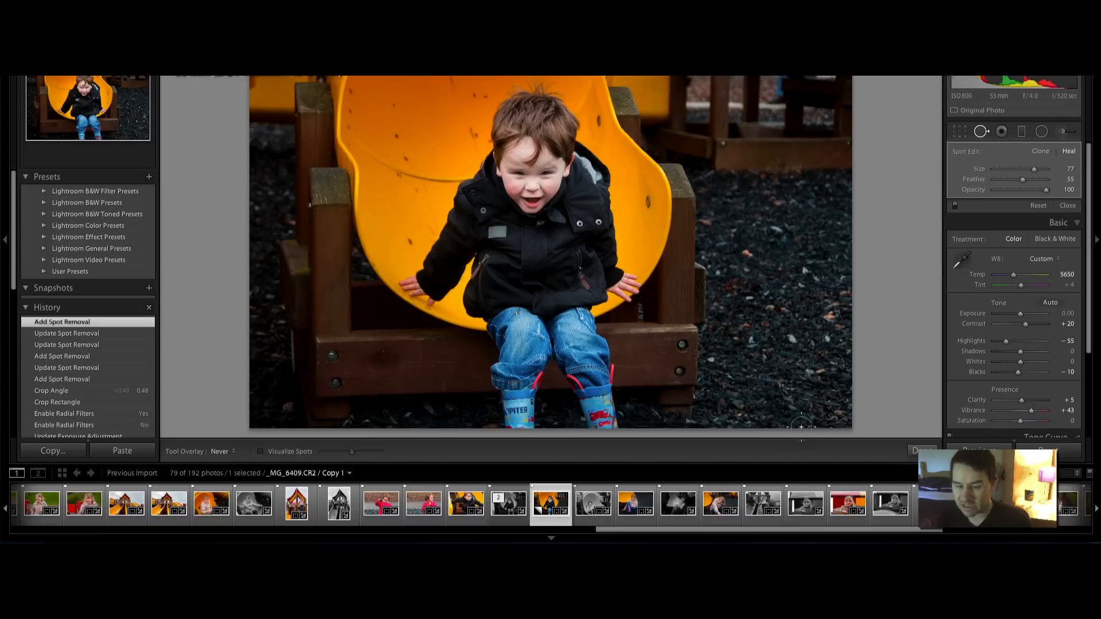
click(289, 409)
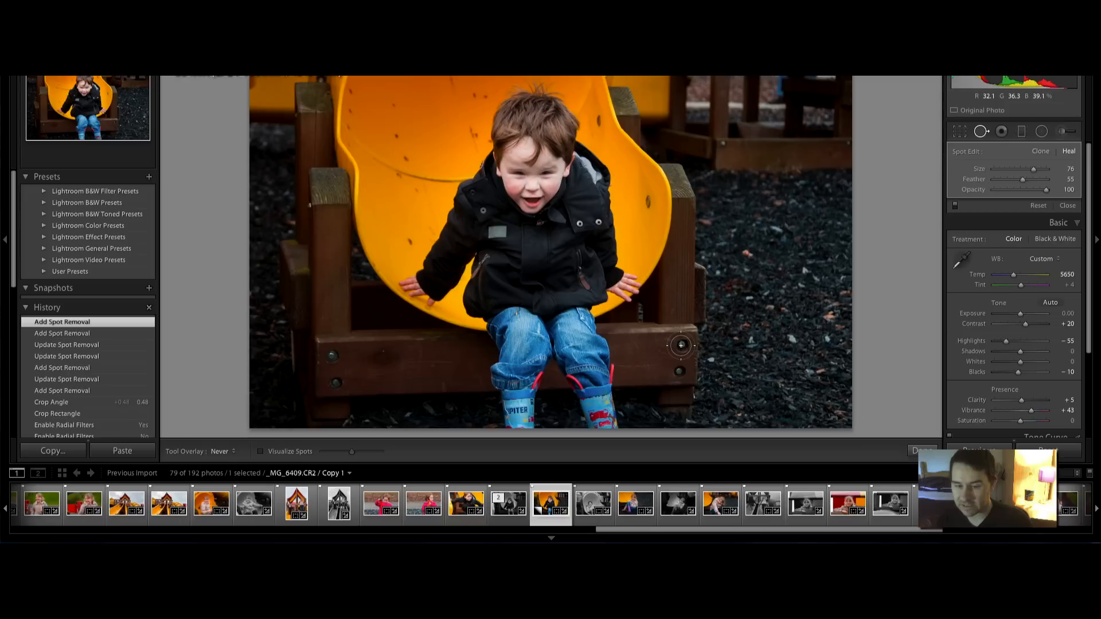
click(679, 359)
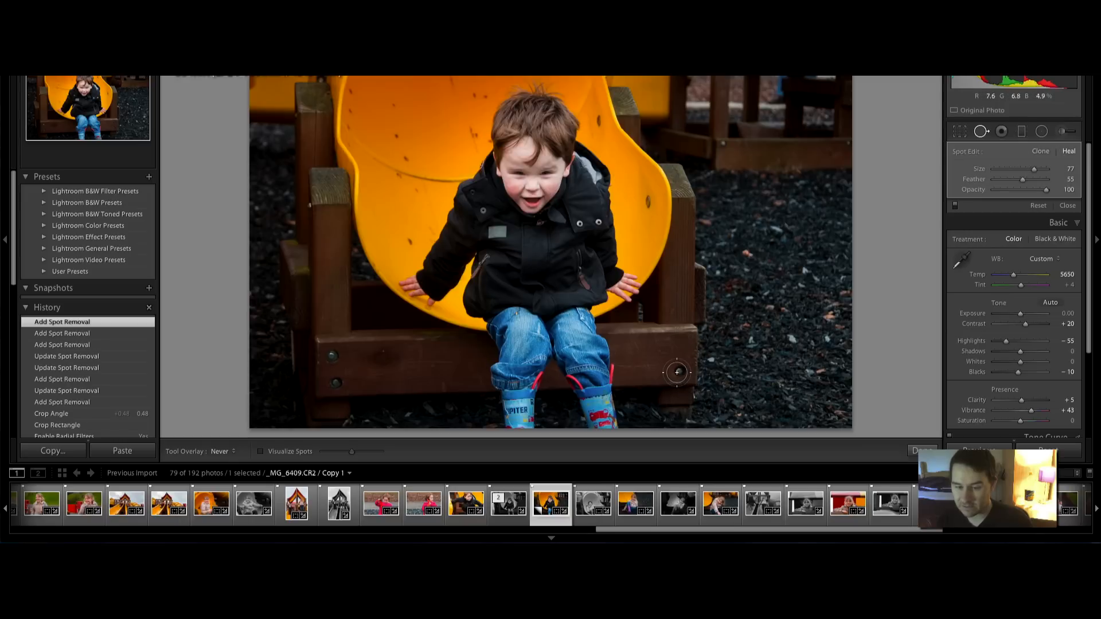
click(679, 369)
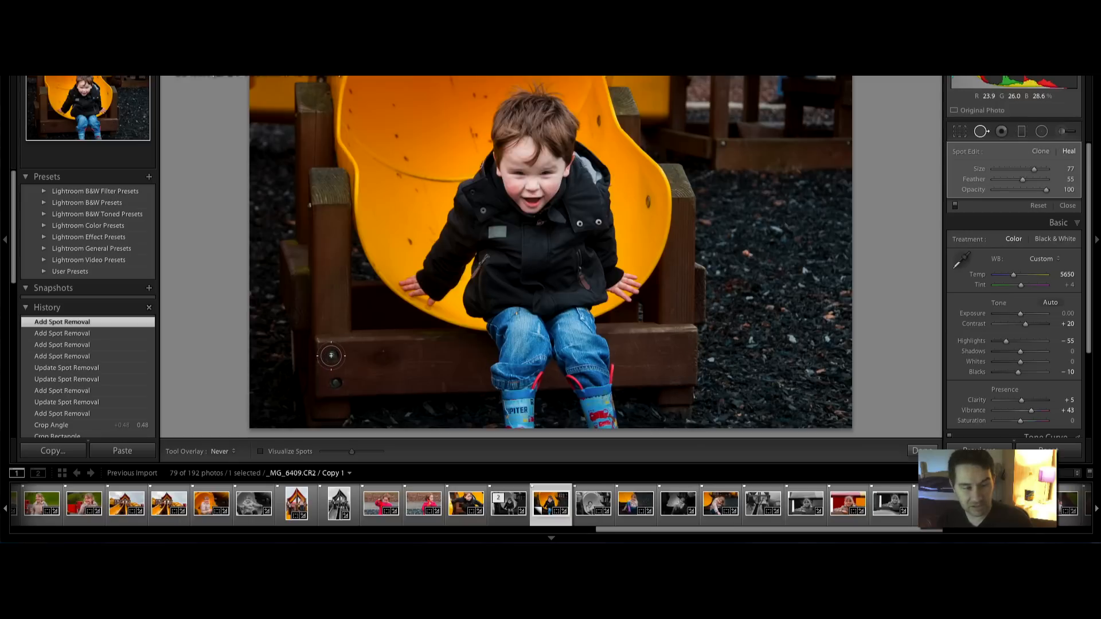
click(337, 382)
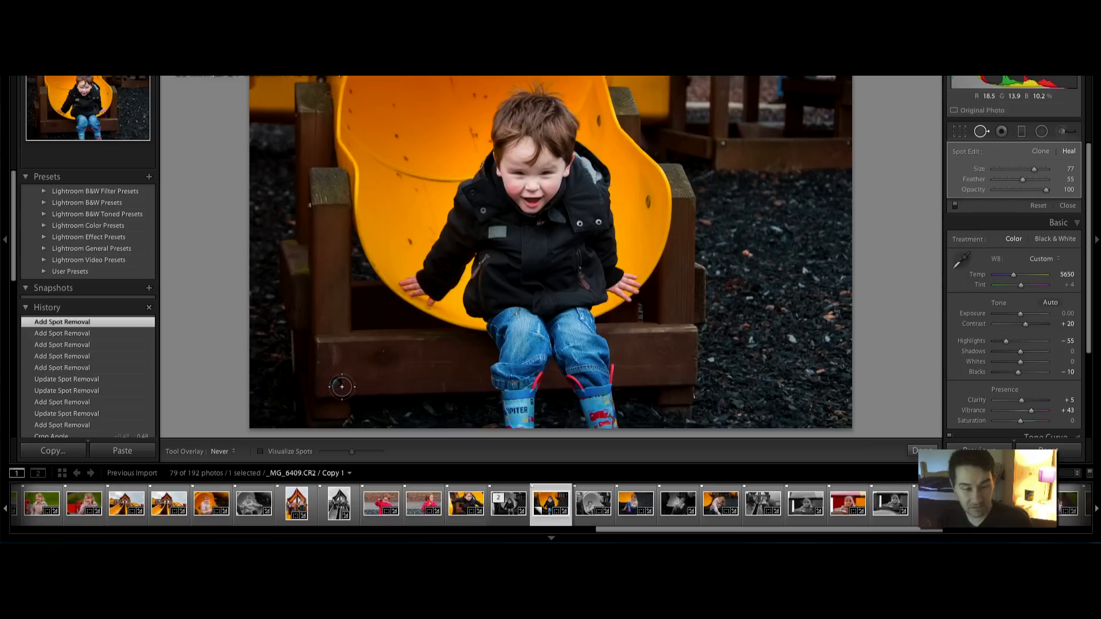
key(ctrl+z)
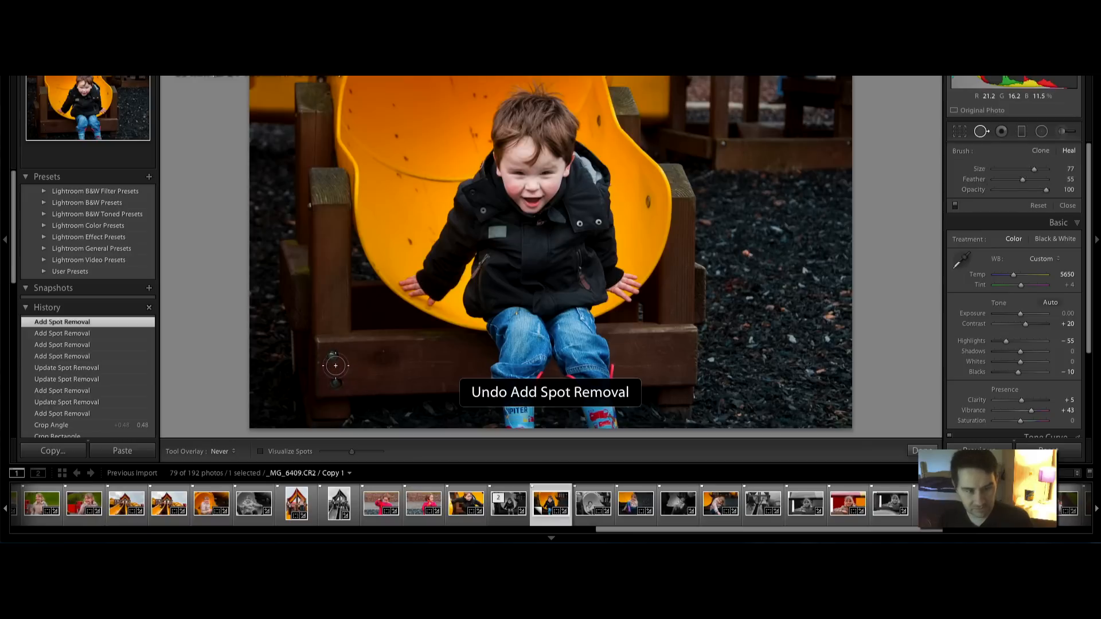
click(328, 356)
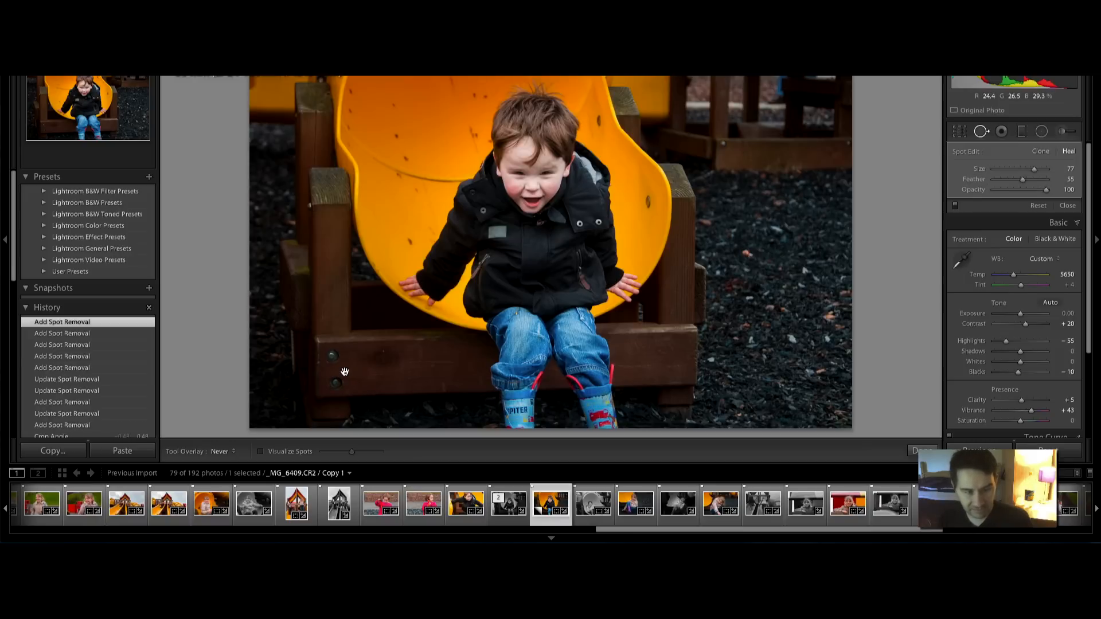
Refine the left bench bolt heals' sources, replace the unwanted spot, and close the tool
key(h)
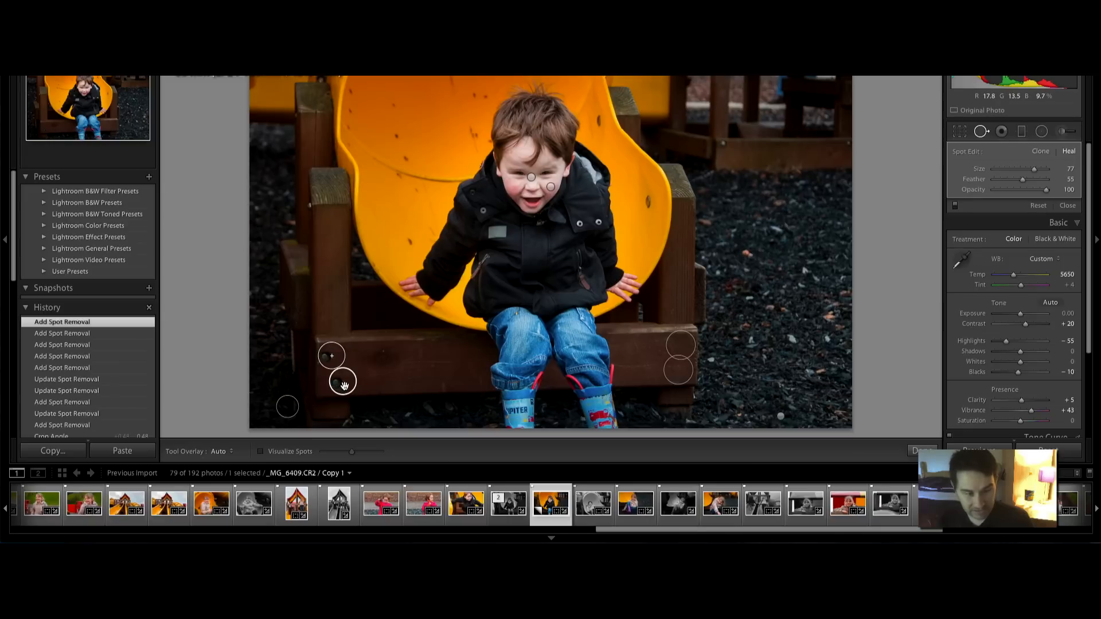
mouse_move(340, 385)
mouse_down()
mouse_move(378, 388)
mouse_move(456, 366)
mouse_up()
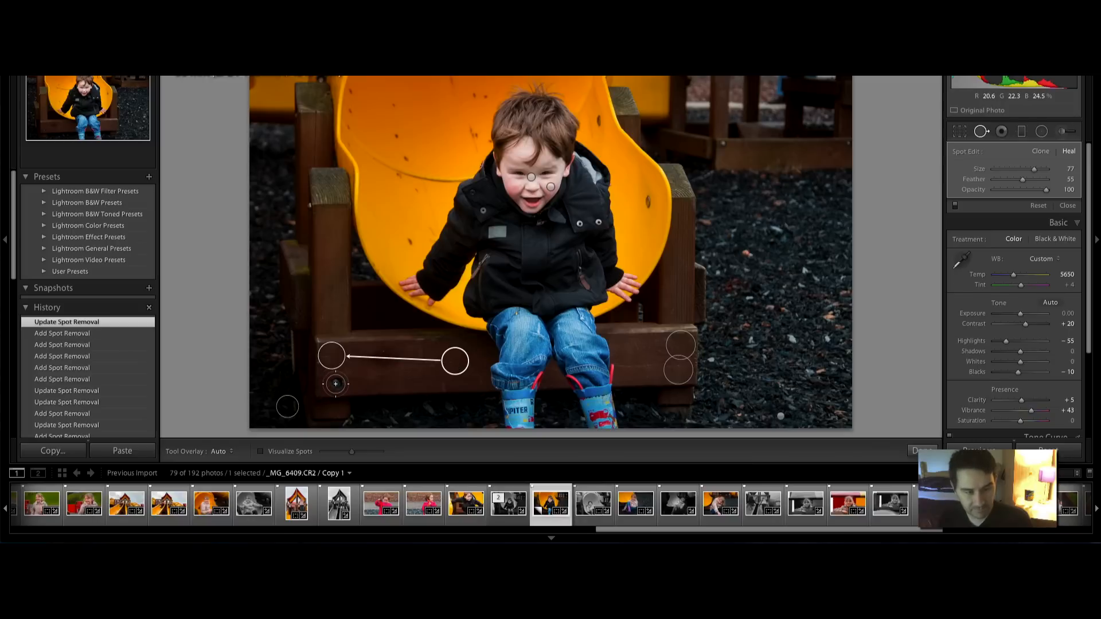
click(335, 381)
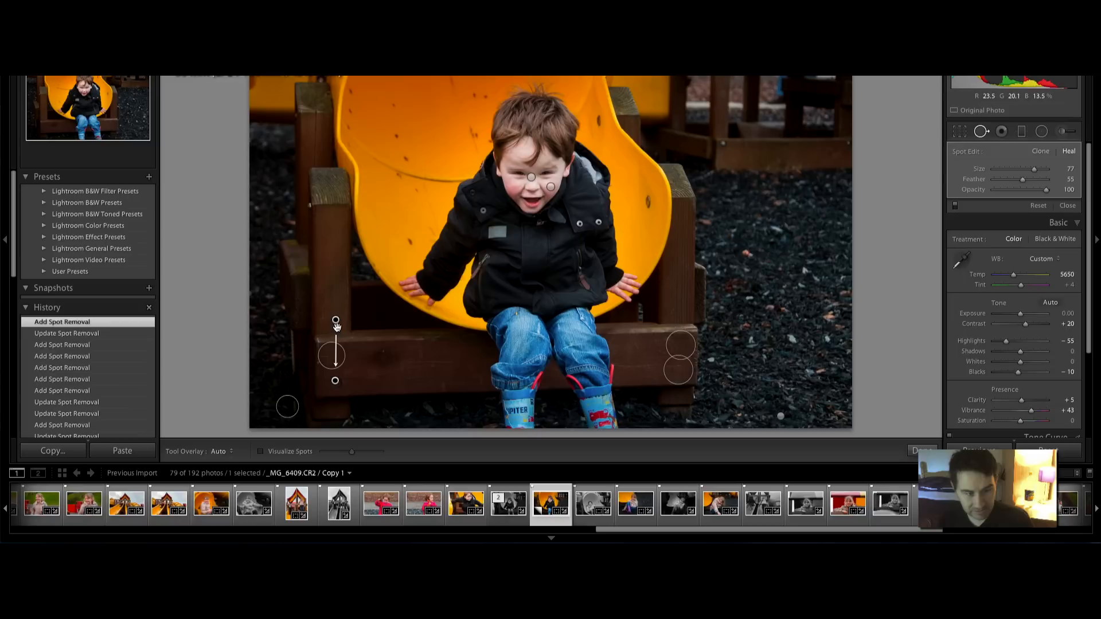
drag(338, 322, 436, 376)
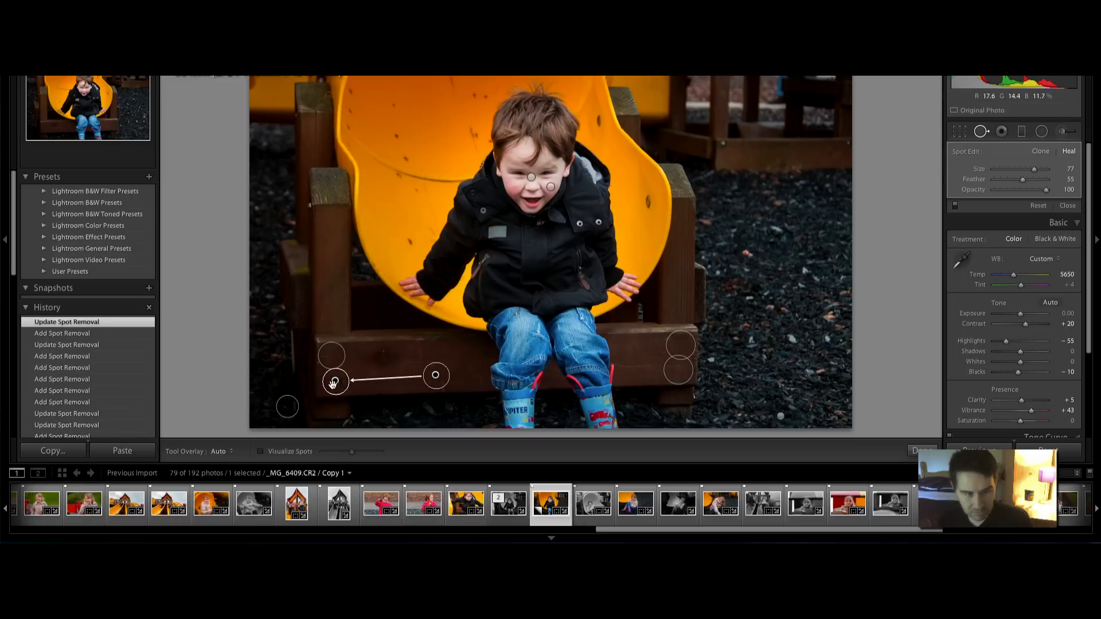
drag(333, 384, 336, 382)
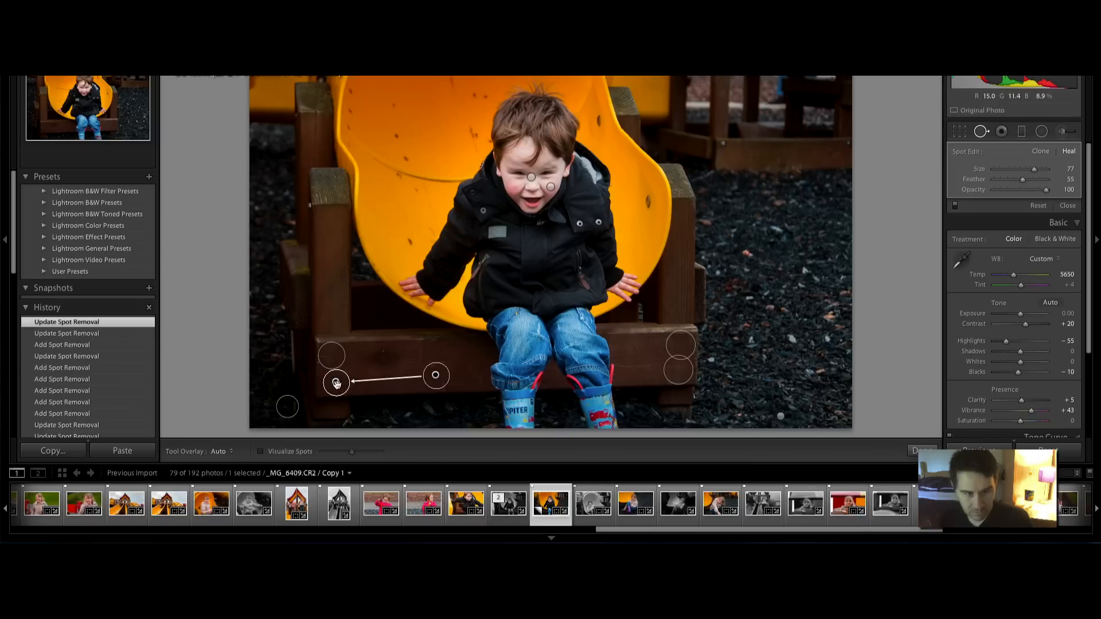
key(Delete)
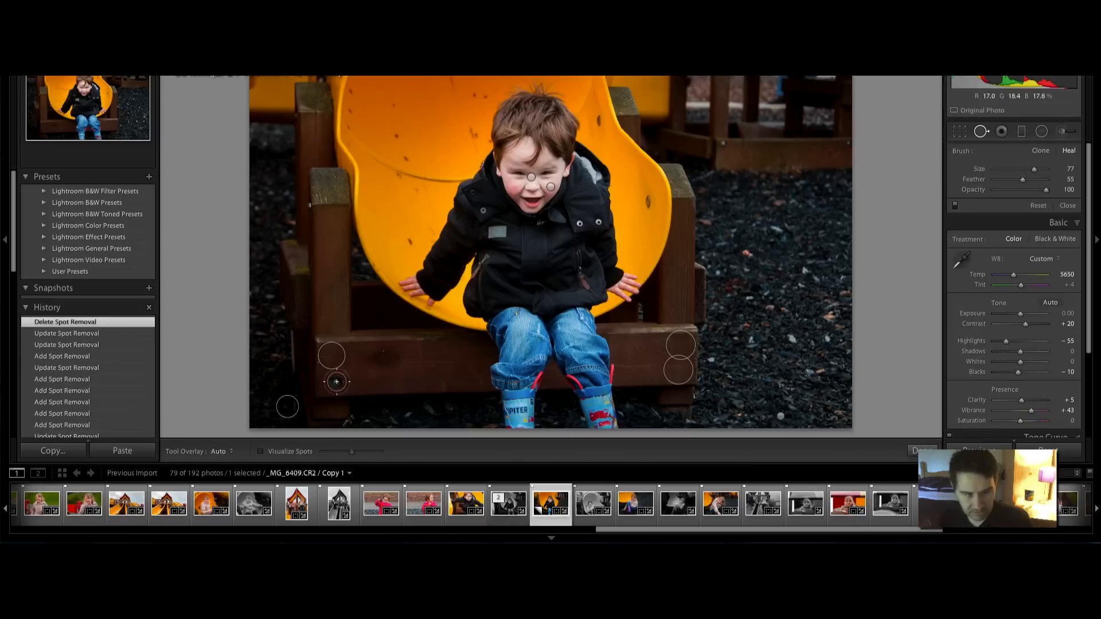
click(336, 383)
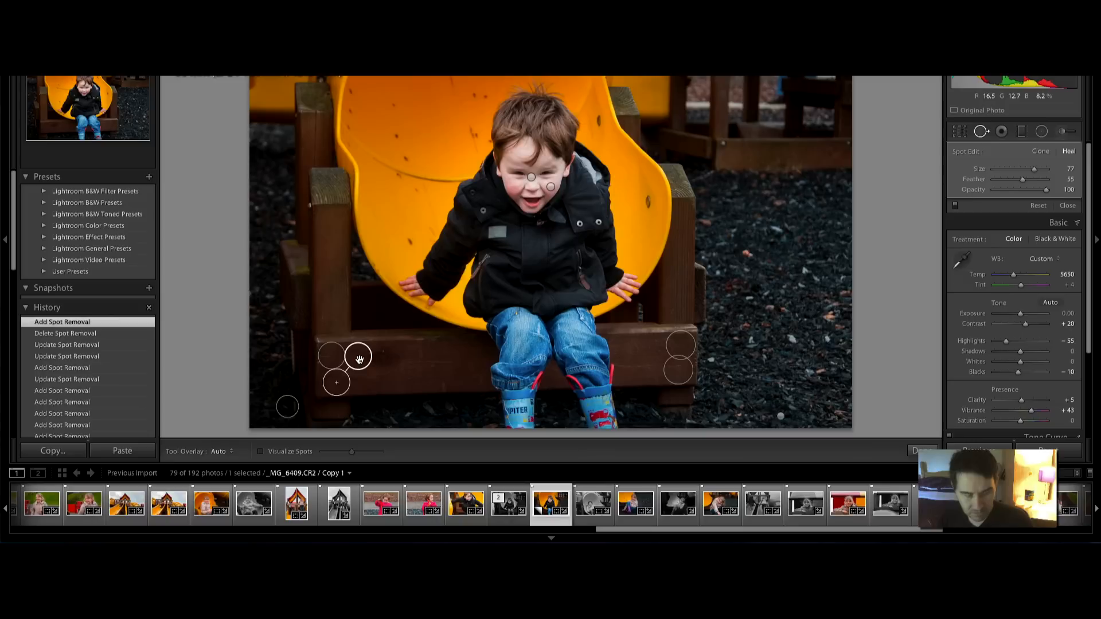
key(h)
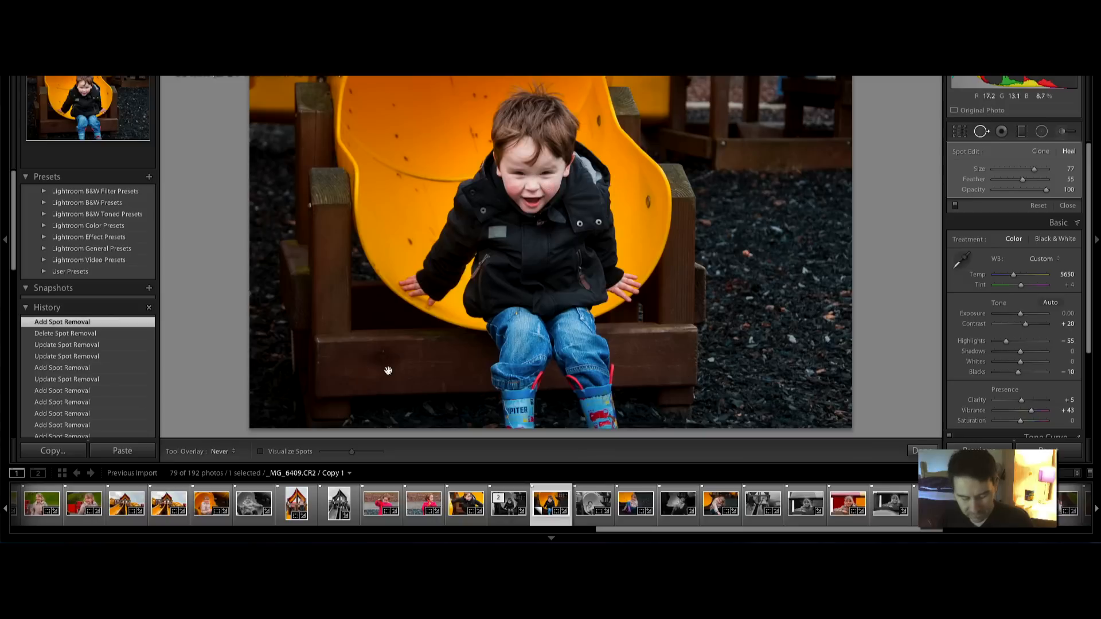
click(1019, 130)
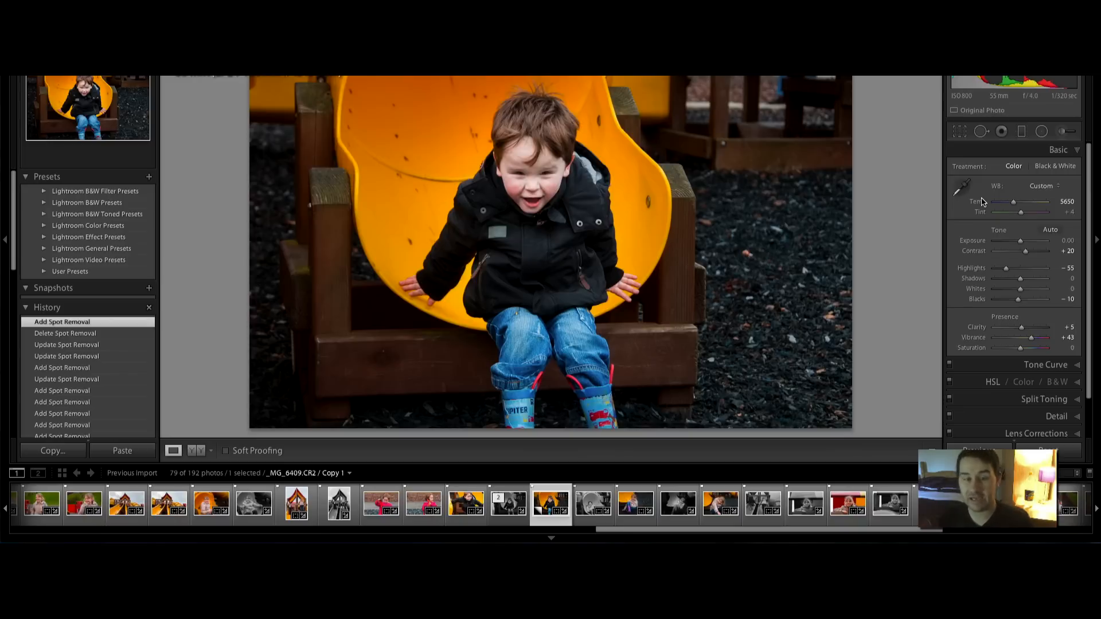
Compare the colour edit with its original, trying and undoing a settings reset
key(backslash)
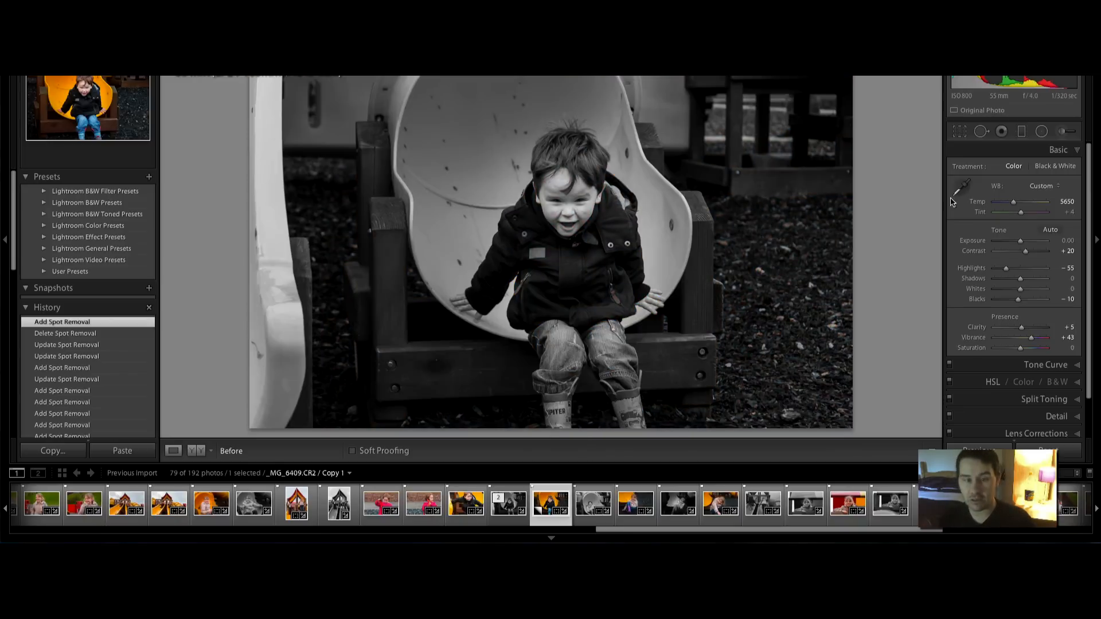
key(shift)
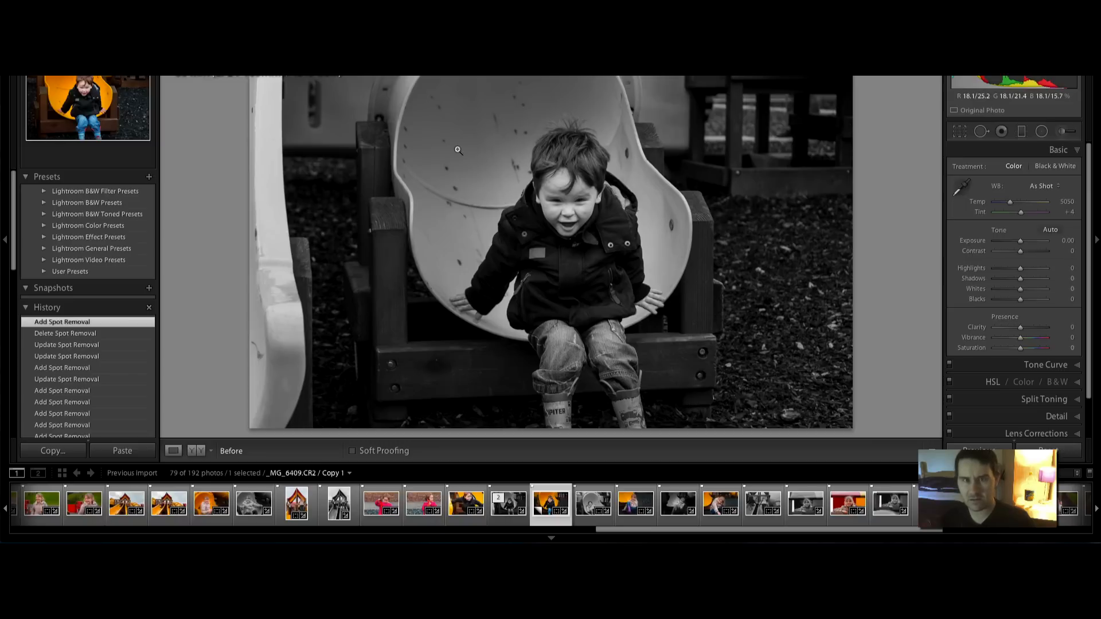
key(ctrl+shift+r)
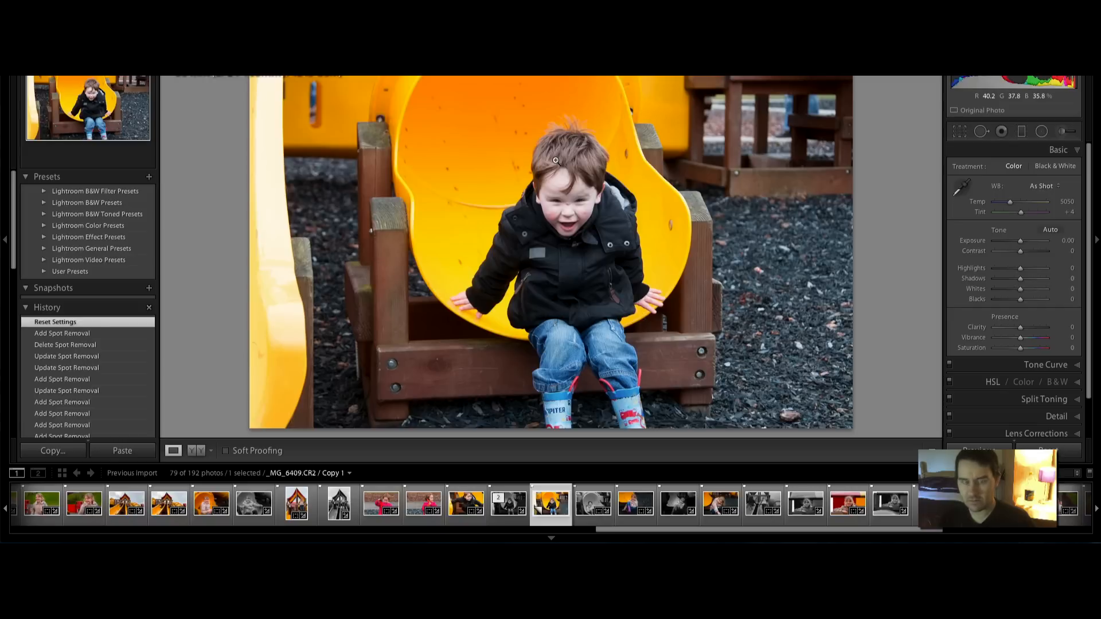
key(backslash)
key(backslash)
key(backslash)
key(ctrl+z)
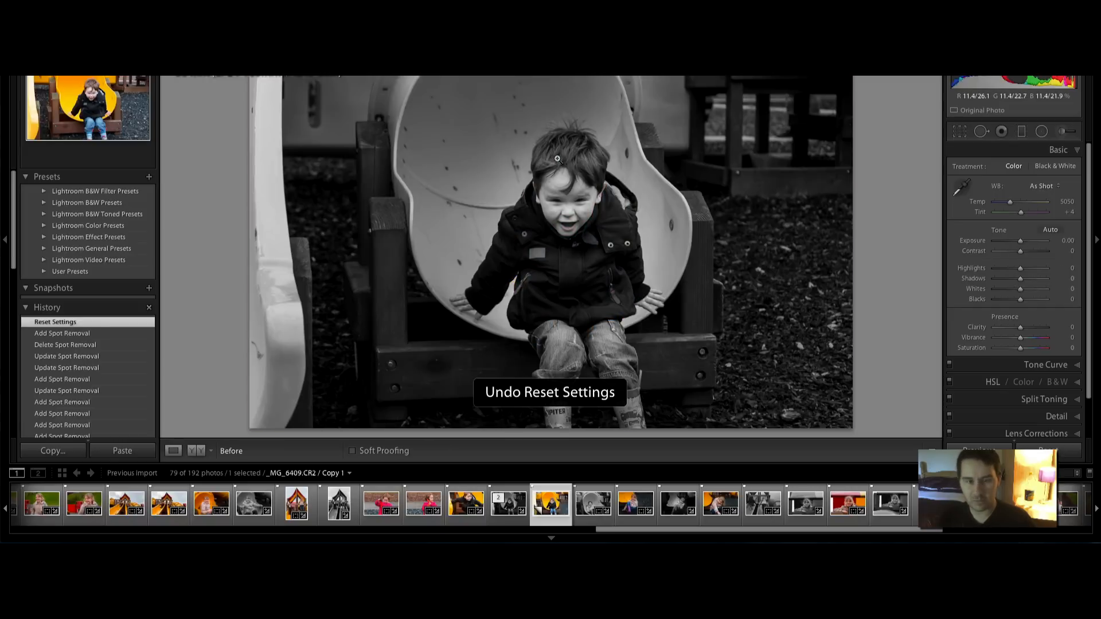
key(backslash)
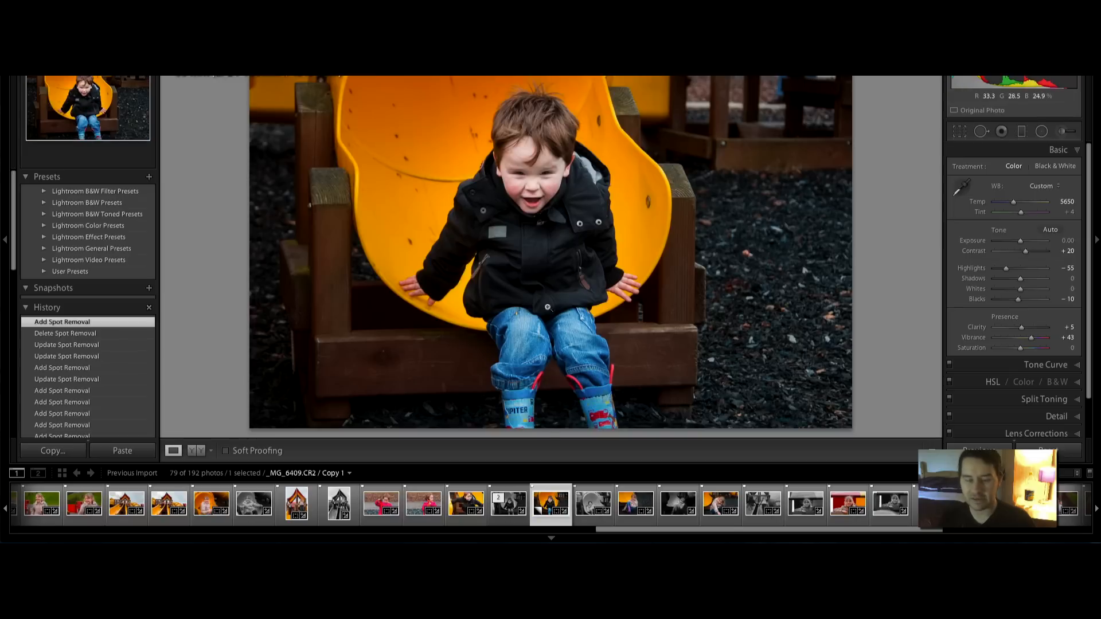
Flip between the colour and black-and-white versions, ending on the black-and-white one
key(Left)
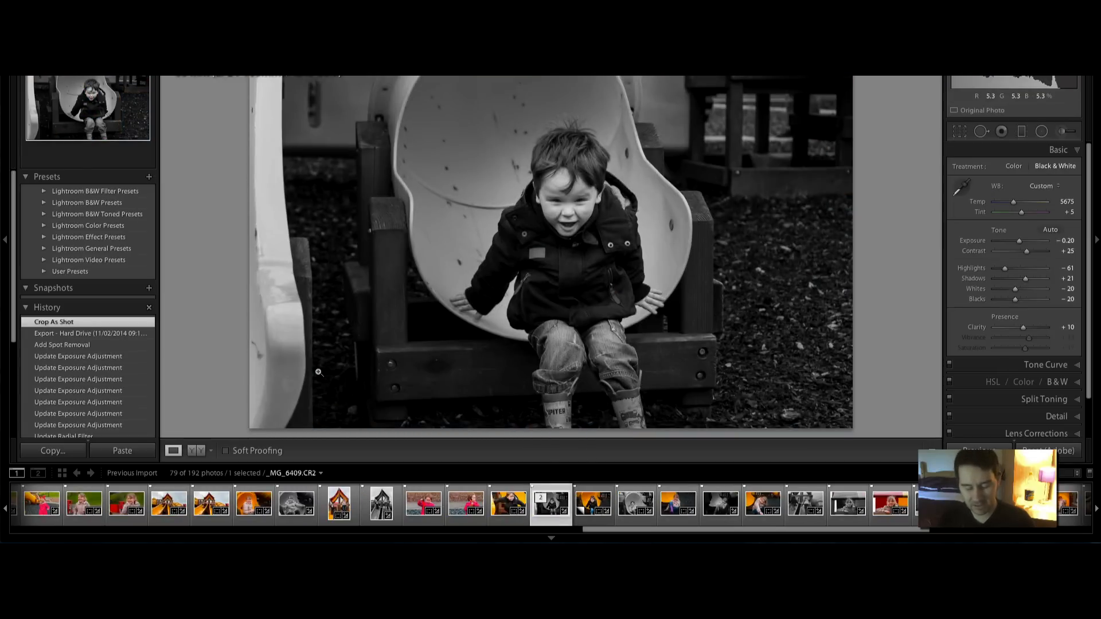
key(Right)
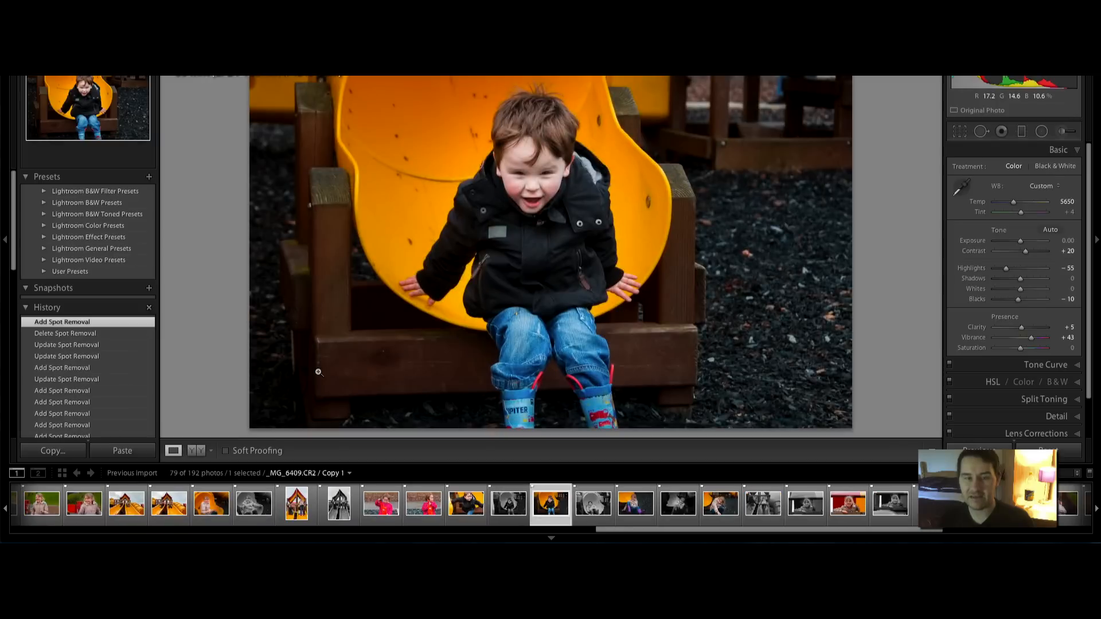
key(Left)
key(Right)
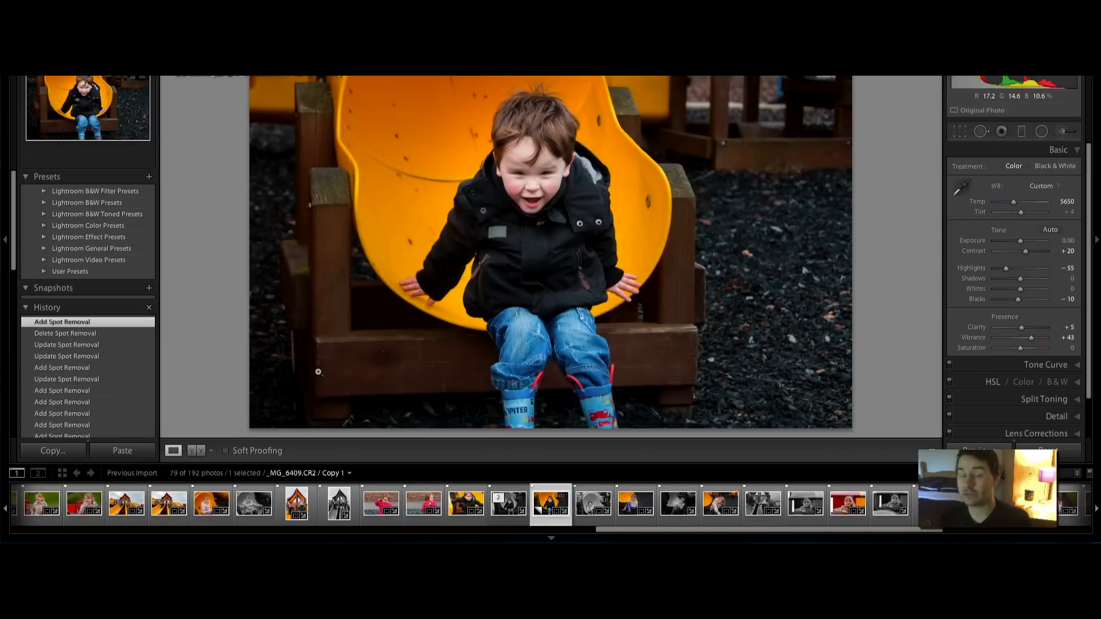
key(Left)
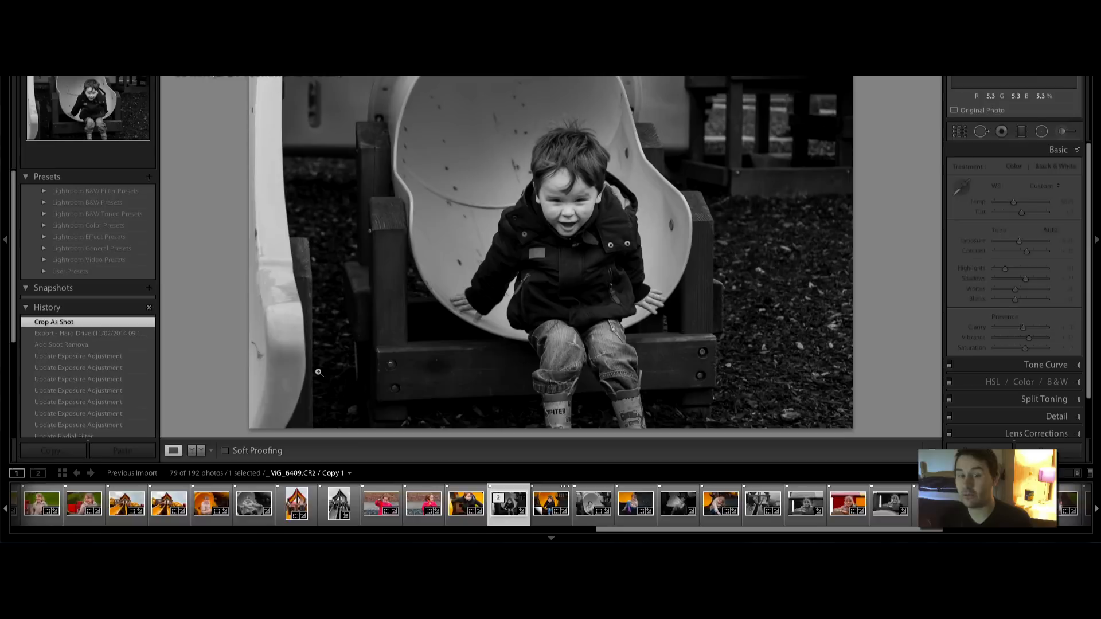
key(Left)
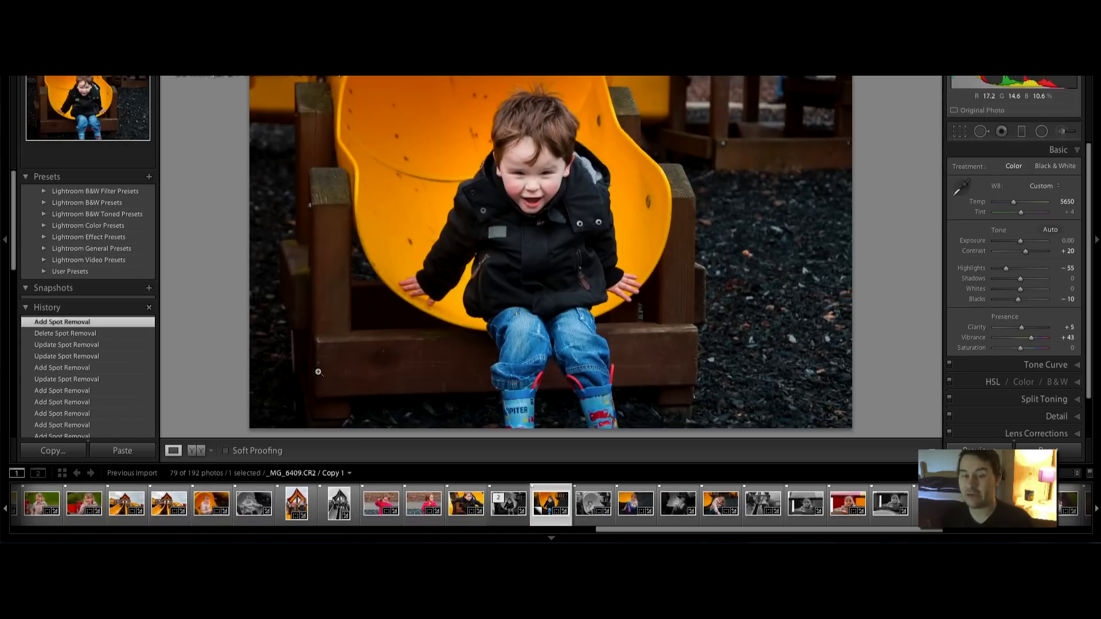
key(Right)
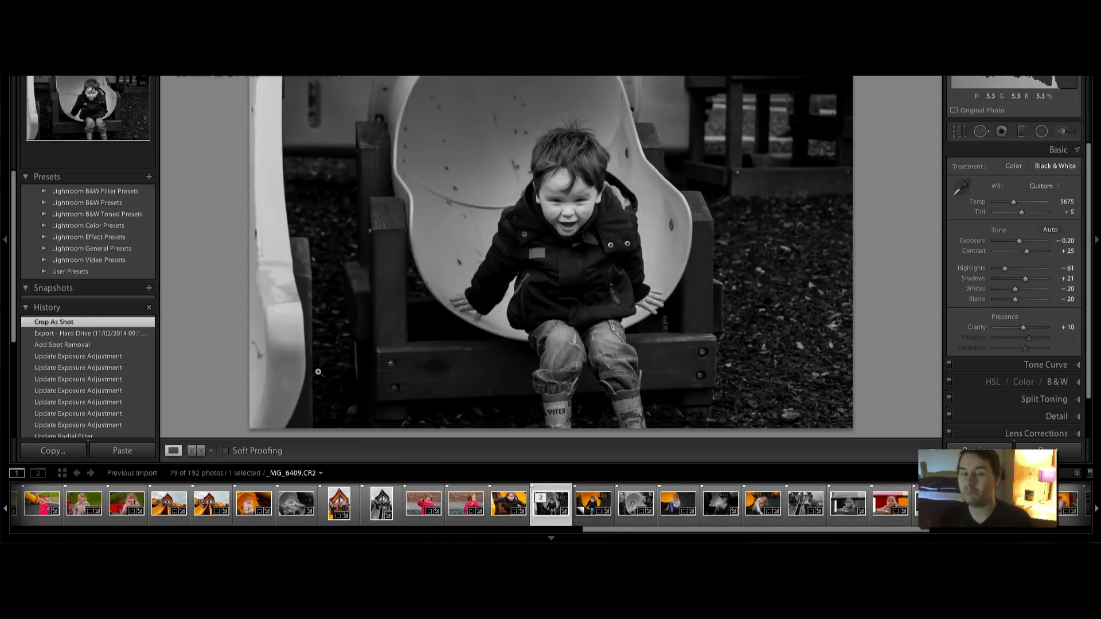
key(Left)
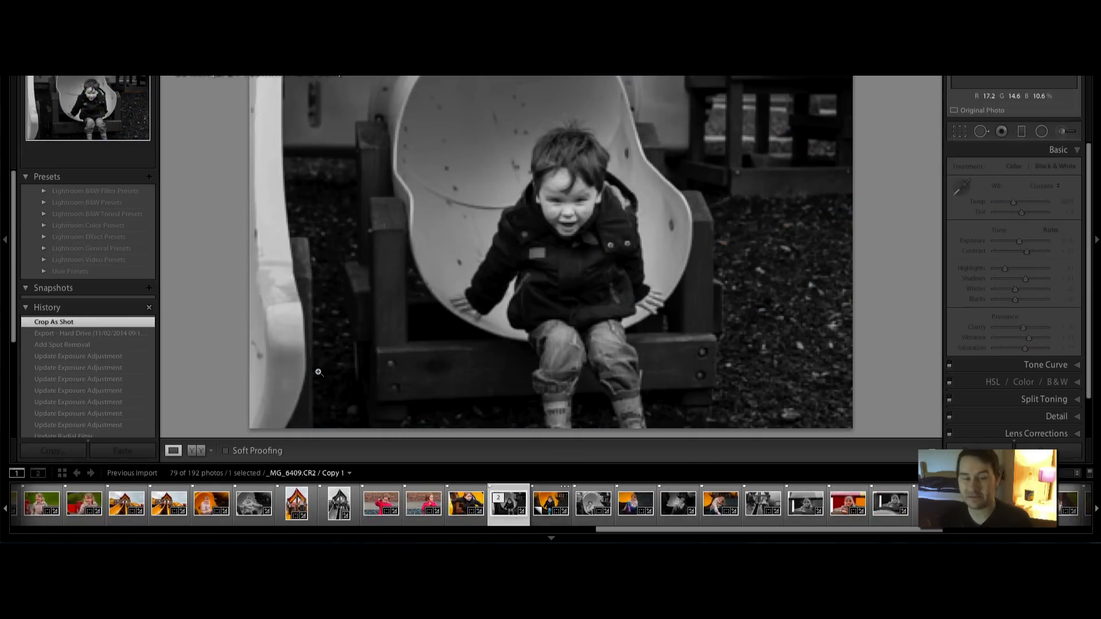
Crop the black-and-white photo tighter at the top and left and commit
key(r)
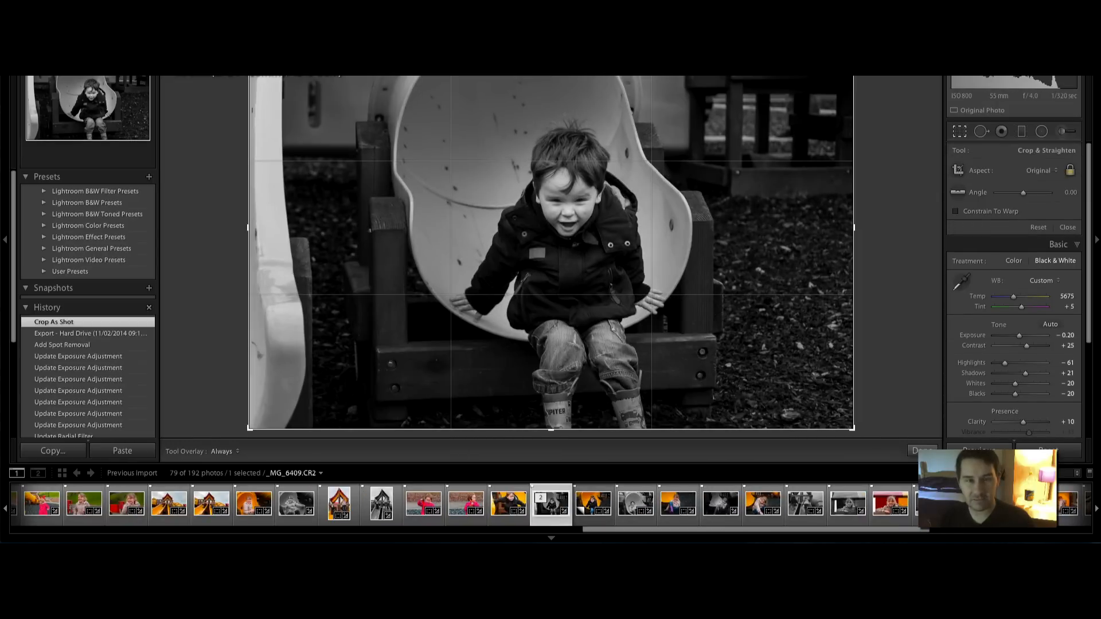
drag(249, 26, 286, 51)
key(r)
Compare the cropped black-and-white version with the colour one, ending on colour
key(Right)
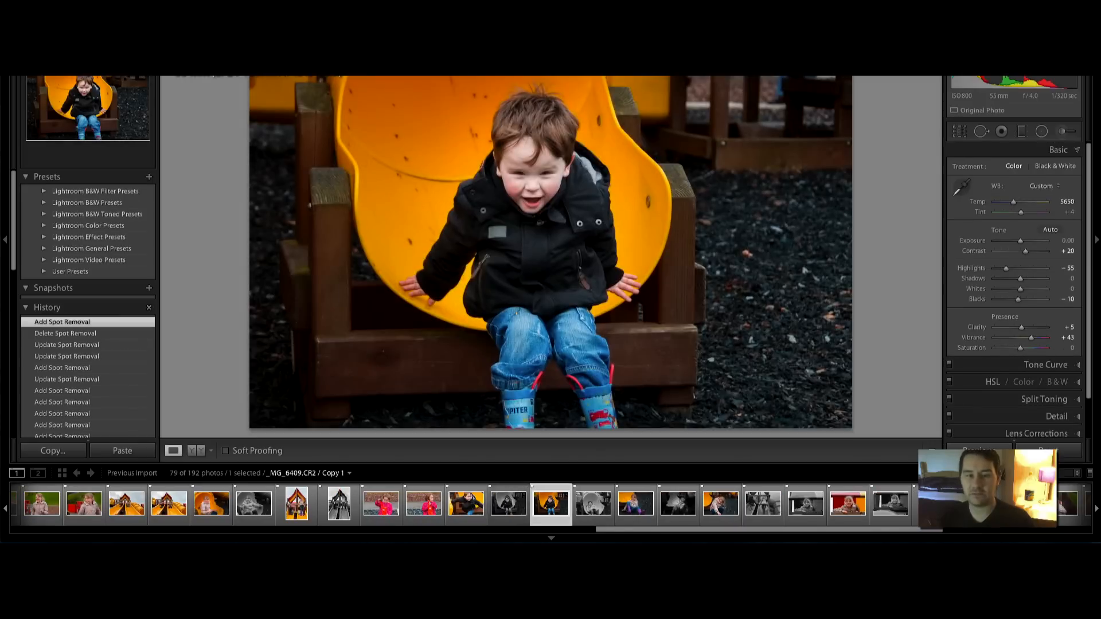
key(Left)
key(Right)
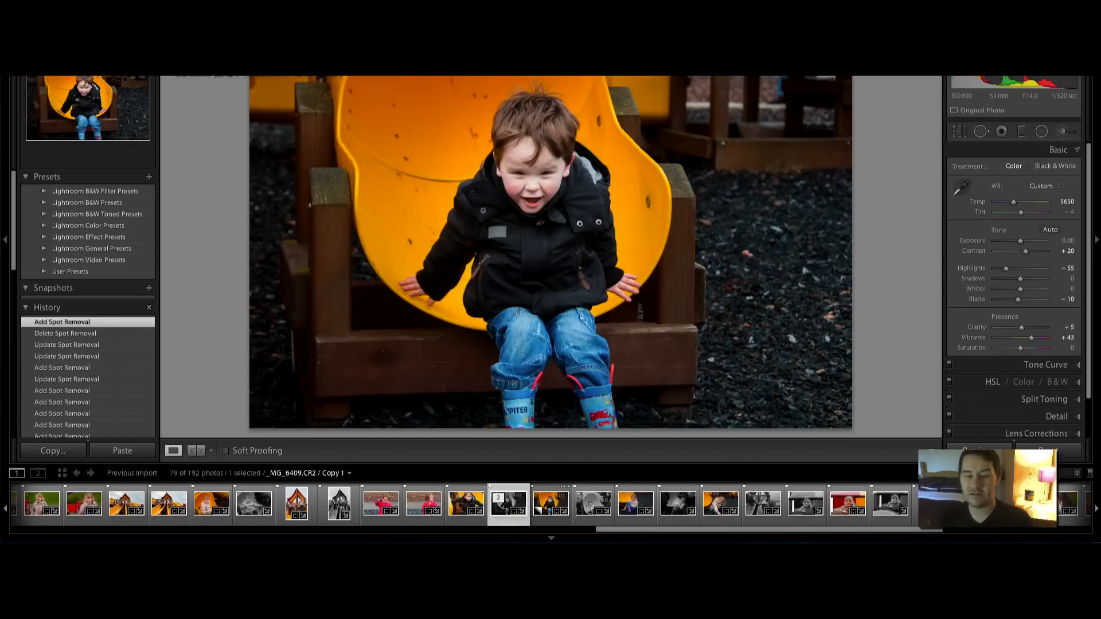
key(Left)
key(Right)
key(Left)
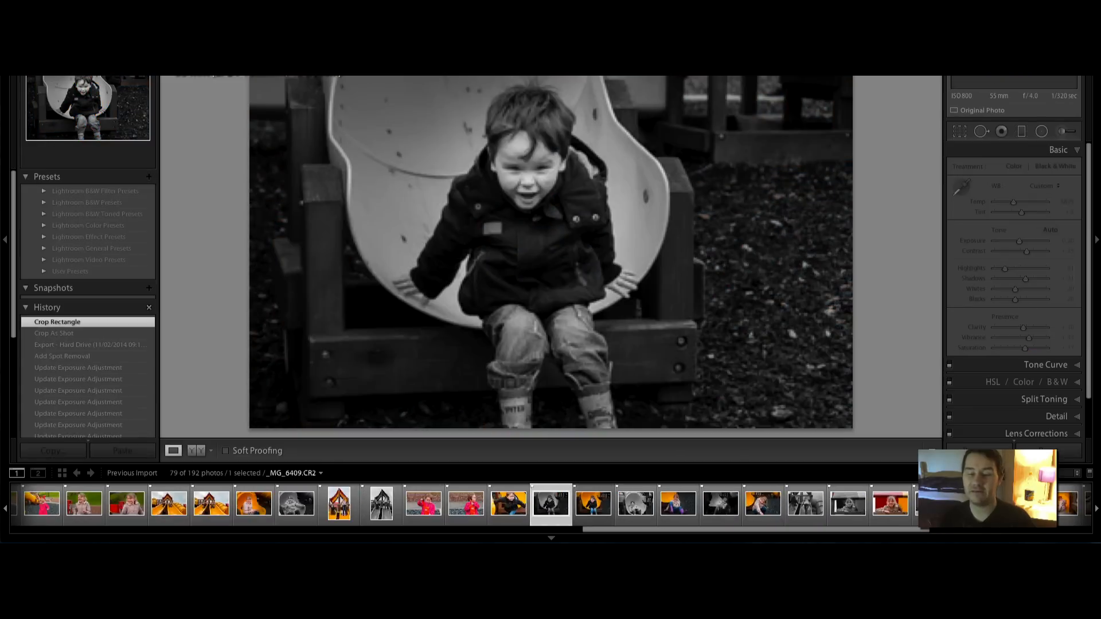
key(Right)
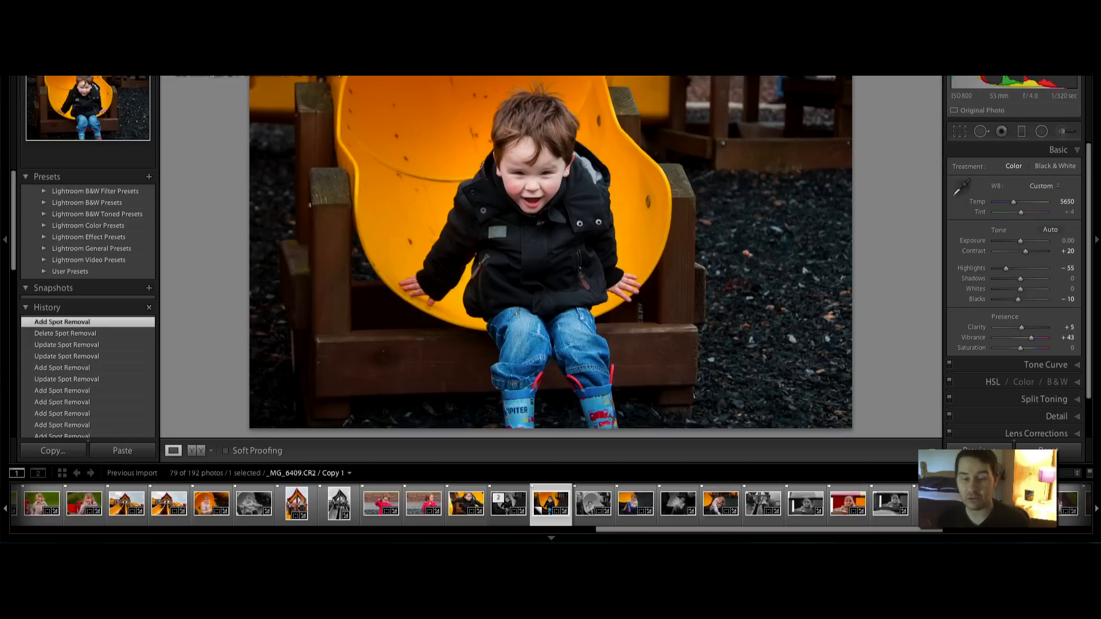
Check the colour edit against its original, then bring up a new radial filter (Exposure -1.00, Feather 50)
key(backslash)
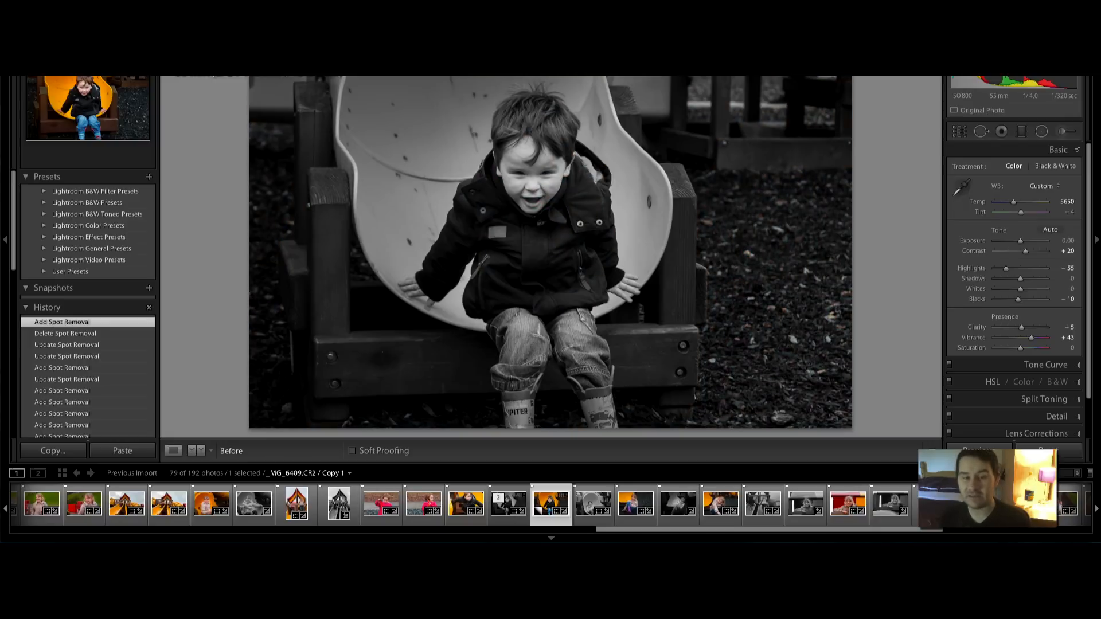
key(backslash)
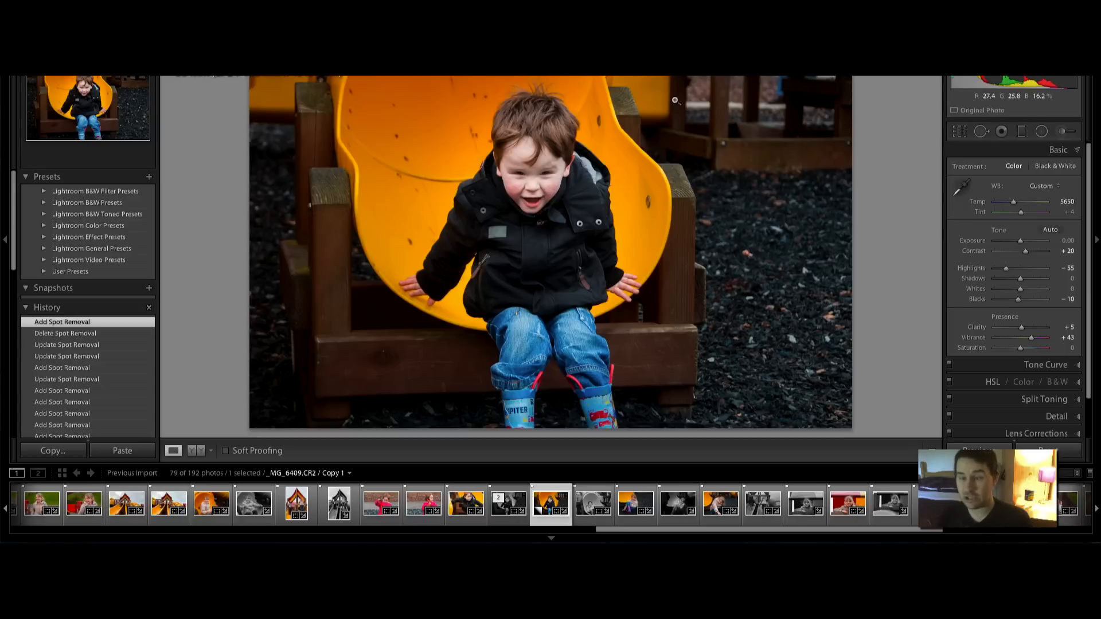
click(1041, 131)
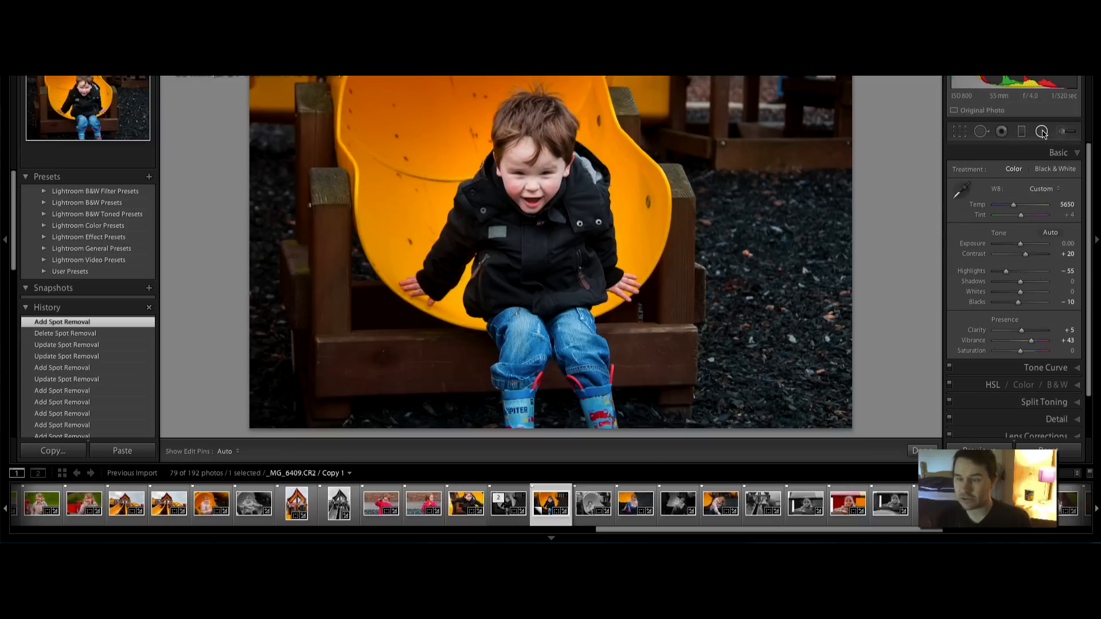
Select the child's radial spotlight and lower its Exposure to -1.37 to darken the surroundings
click(533, 264)
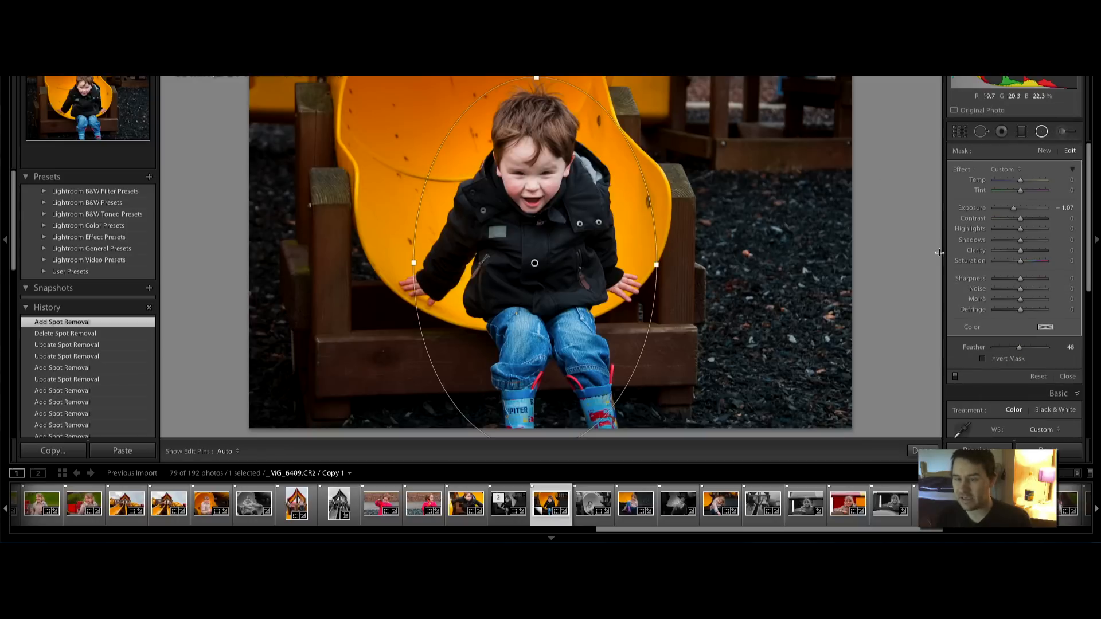
drag(1014, 208, 1012, 212)
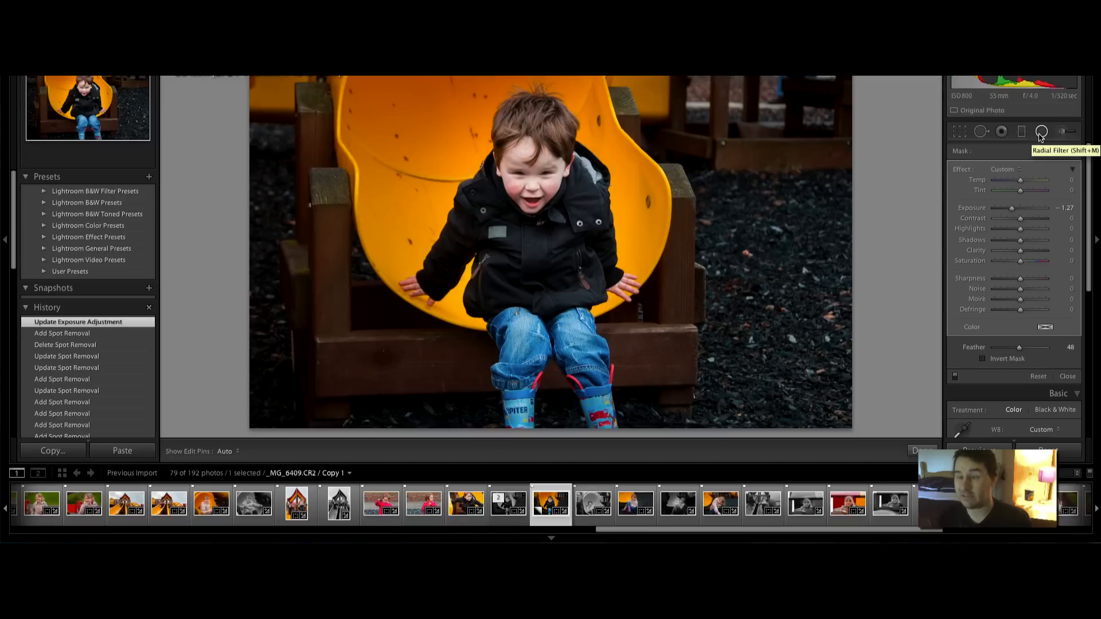
drag(1012, 209, 1010, 211)
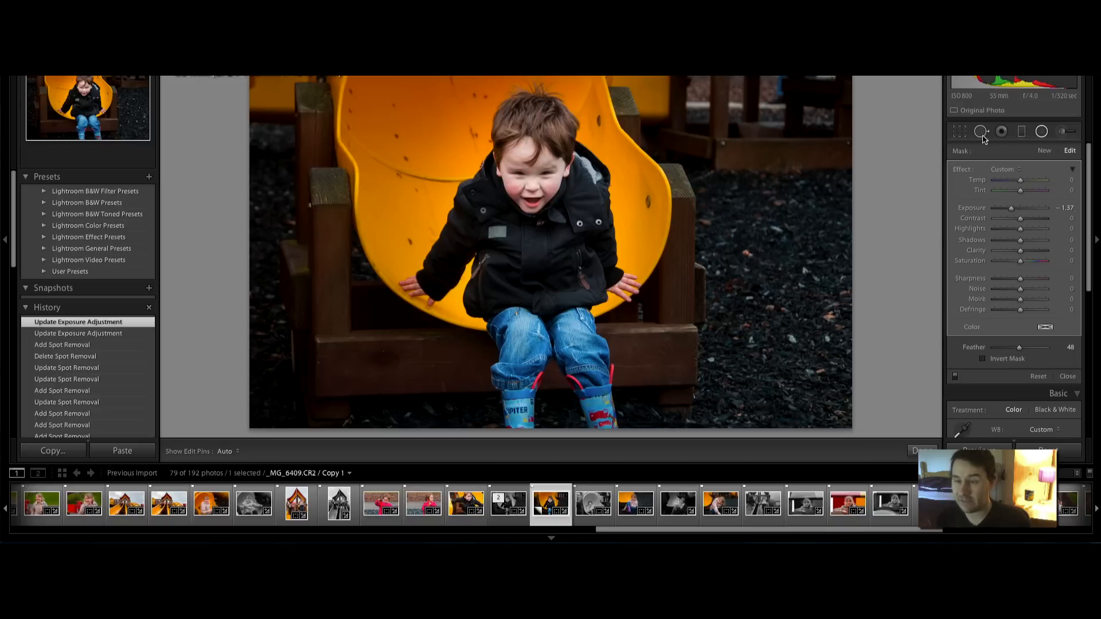
Close the radial filter to return to the Basic panel (Temp 5650, Vibrance +43)
click(1040, 132)
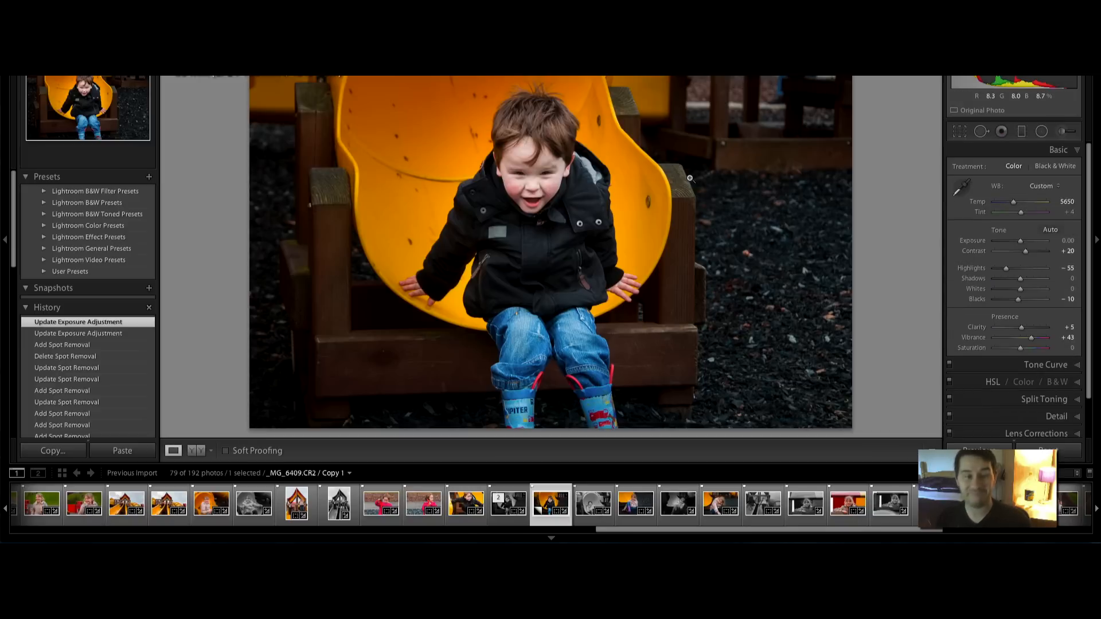